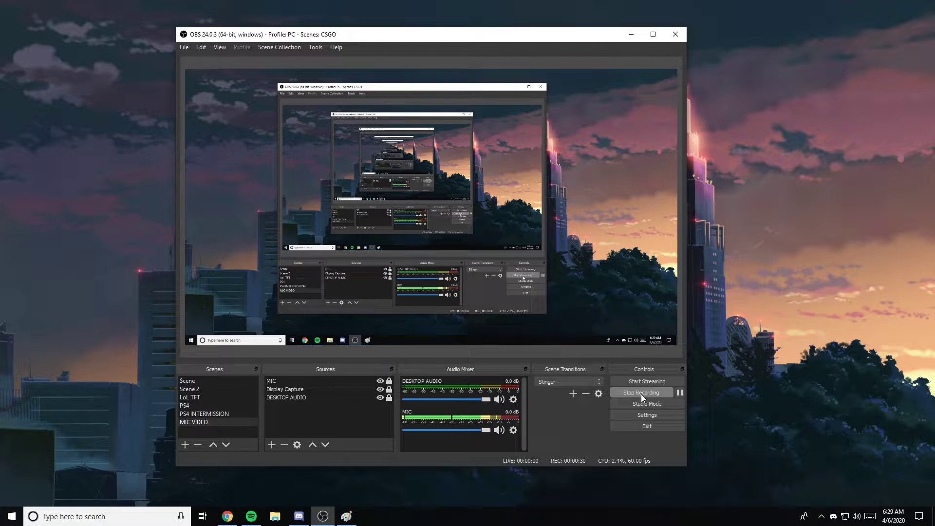
# Launch REAPER (x64) from Windows search, opening the test project
pyautogui.press('super')
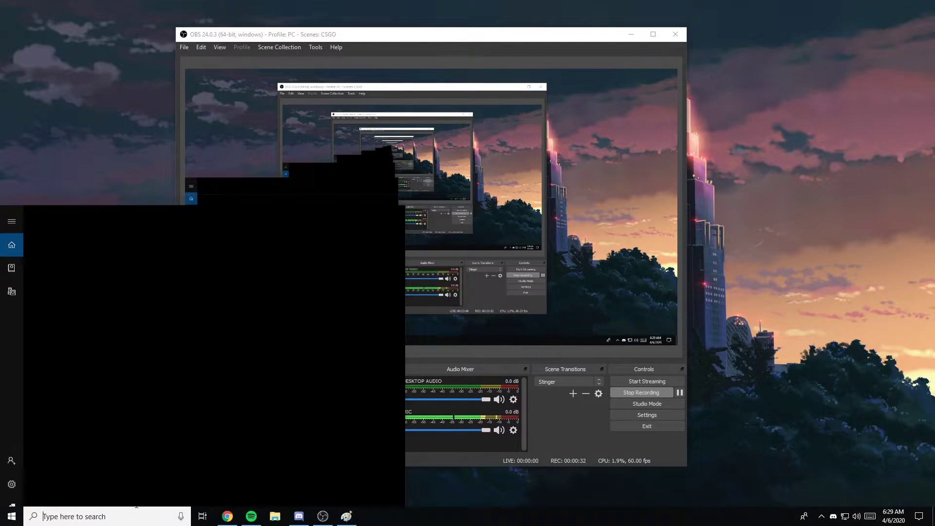
pyautogui.write('re')
pyautogui.click(118, 255)
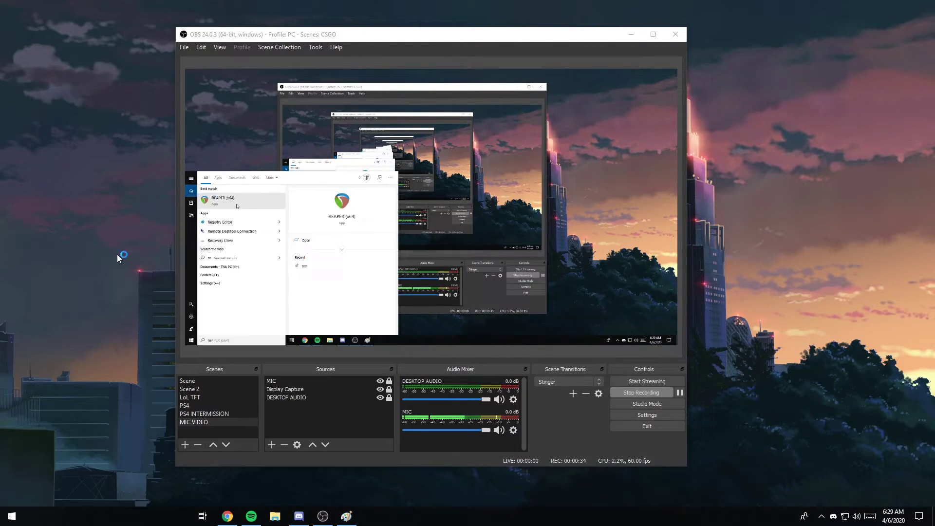
# Arrange the REAPER and OBS windows so both sit side by side on screen
pyautogui.moveTo(294, 88); pyautogui.dragTo(530, 83)
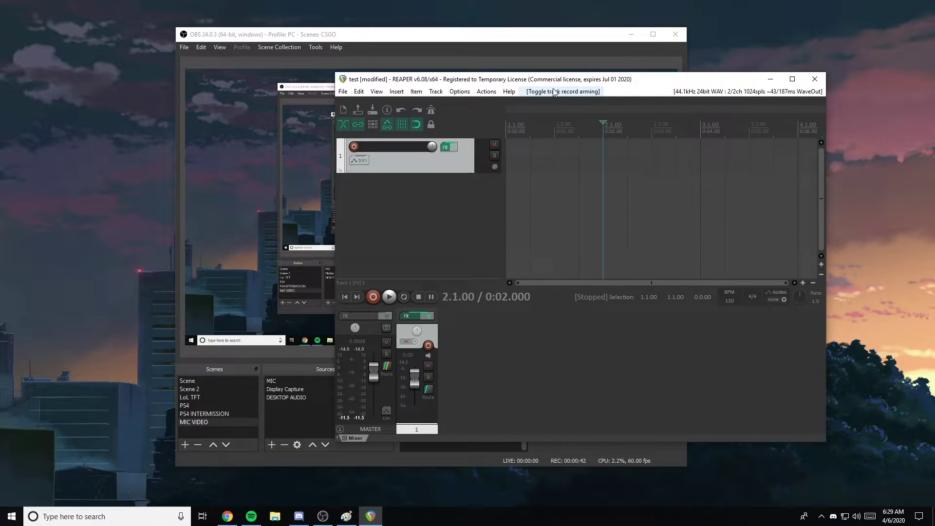
pyautogui.moveTo(451, 37); pyautogui.dragTo(369, 38)
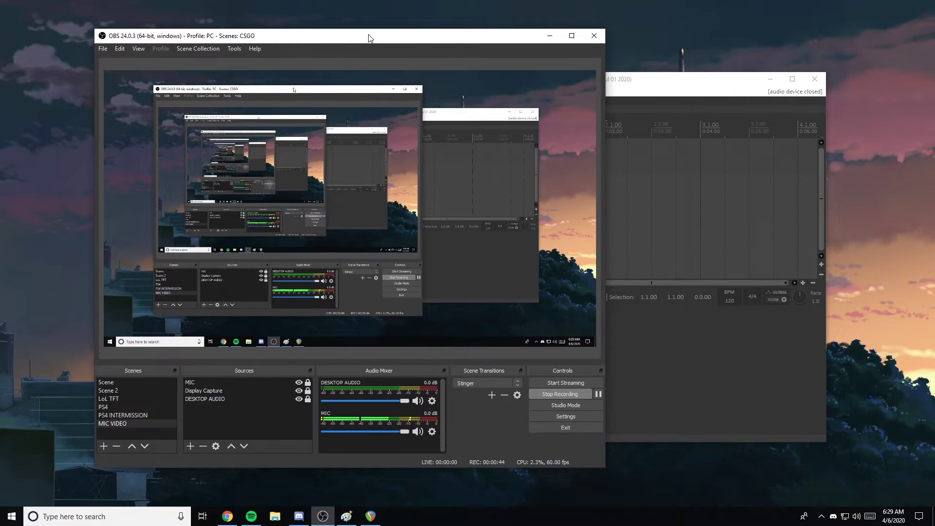
pyautogui.click(682, 157)
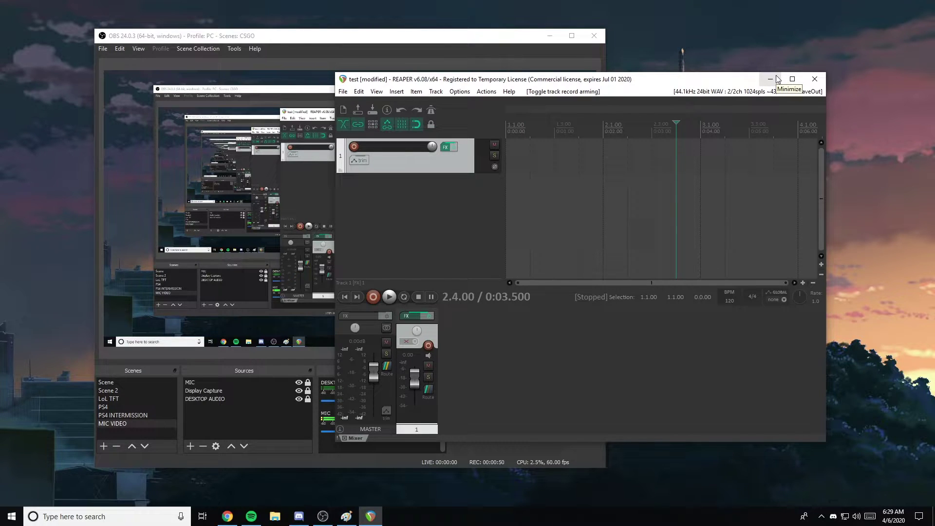
pyautogui.moveTo(446, 83); pyautogui.dragTo(503, 84)
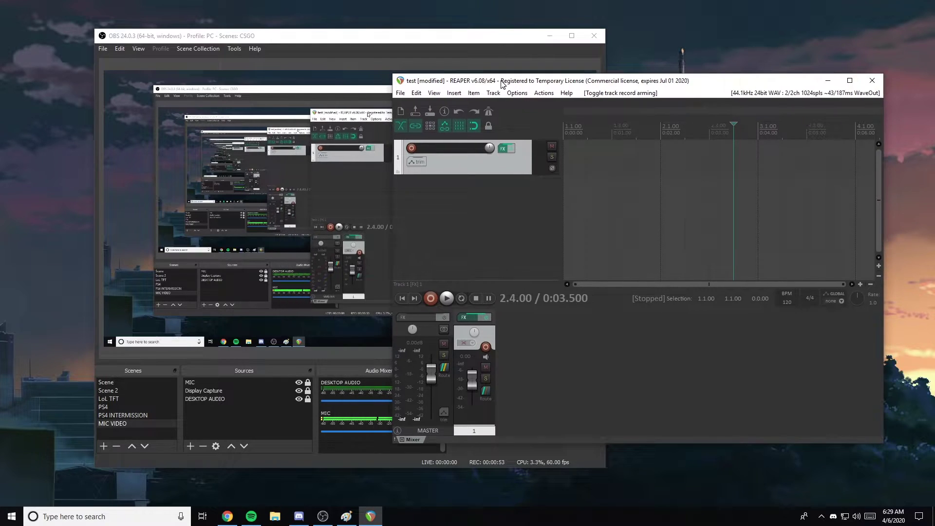
pyautogui.click(827, 83)
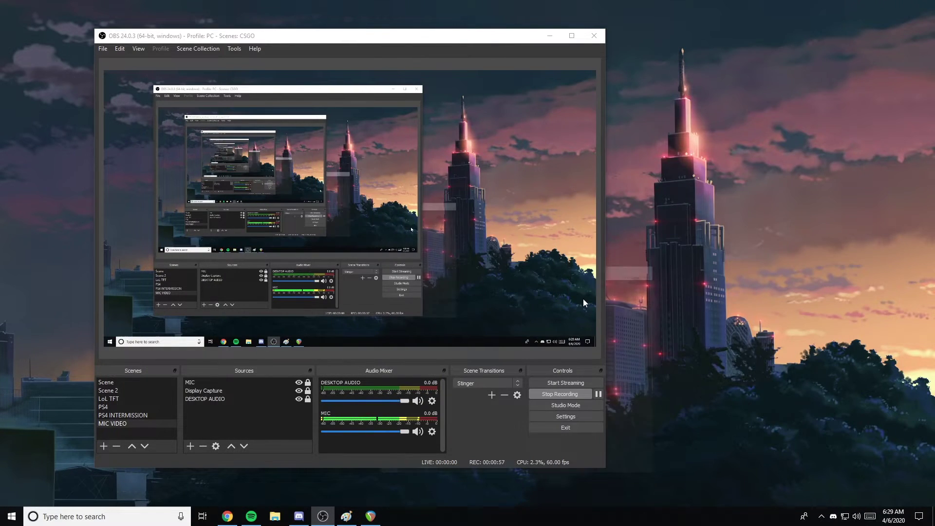
pyautogui.click(431, 433)
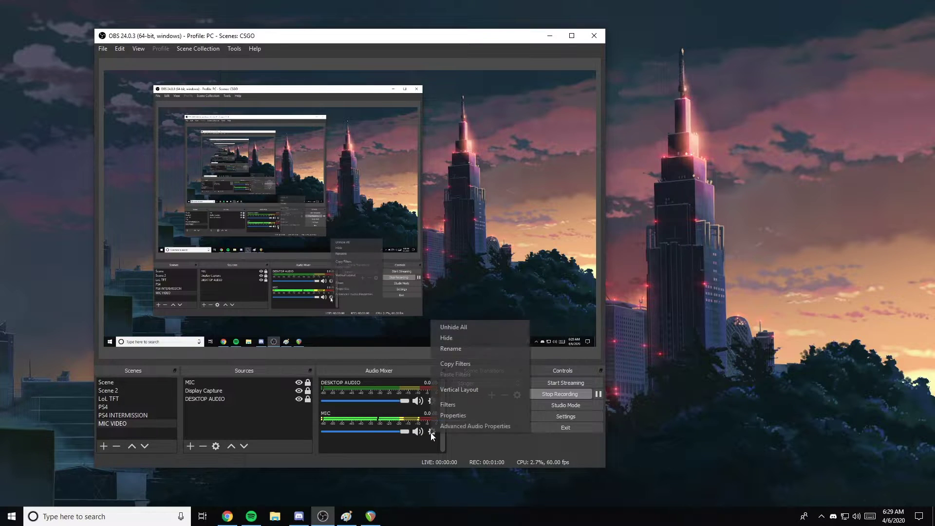
pyautogui.click(456, 405)
pyautogui.moveTo(224, 77); pyautogui.dragTo(559, 98)
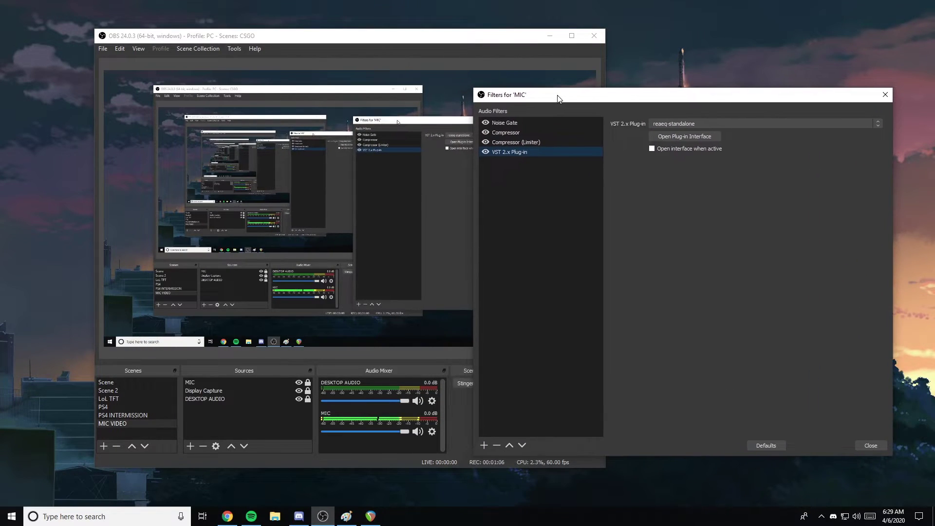
pyautogui.click(534, 125)
pyautogui.click(531, 134)
pyautogui.click(534, 142)
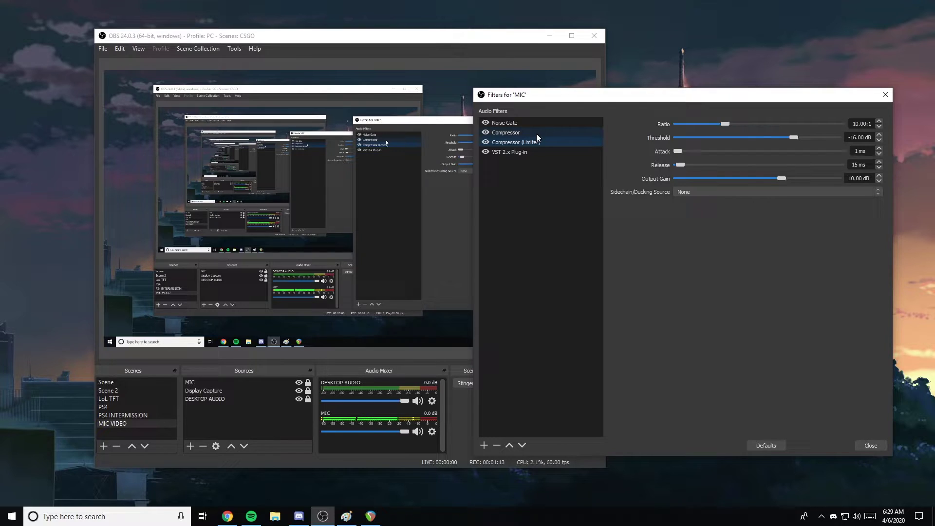
pyautogui.click(533, 125)
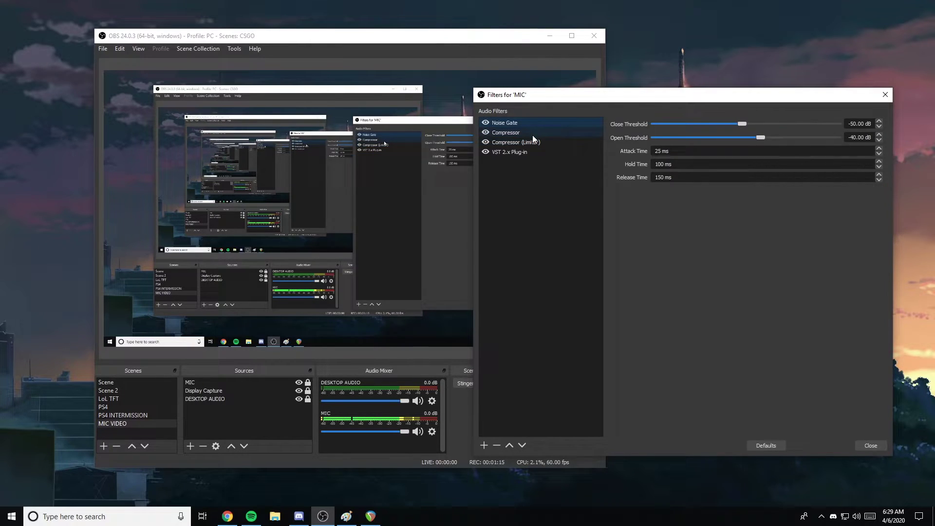
pyautogui.click(532, 139)
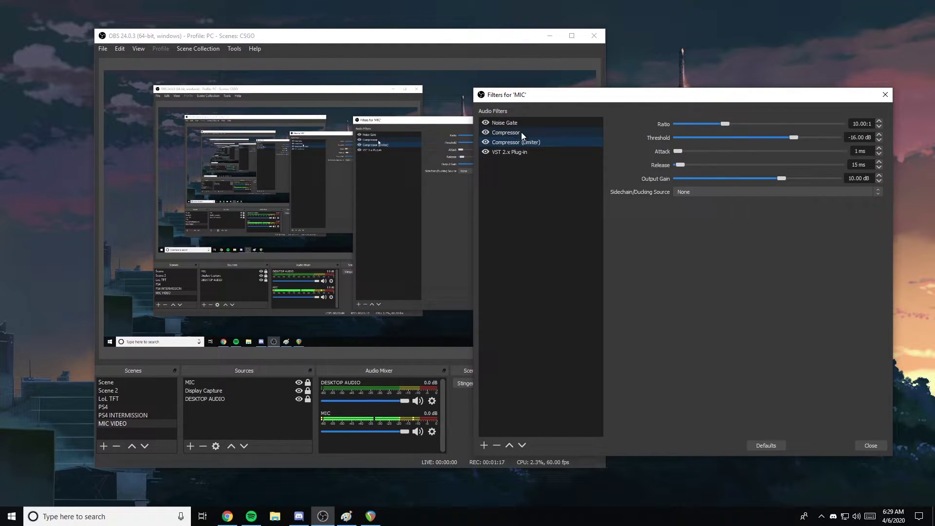
pyautogui.click(522, 121)
pyautogui.click(523, 131)
pyautogui.click(527, 141)
pyautogui.click(533, 152)
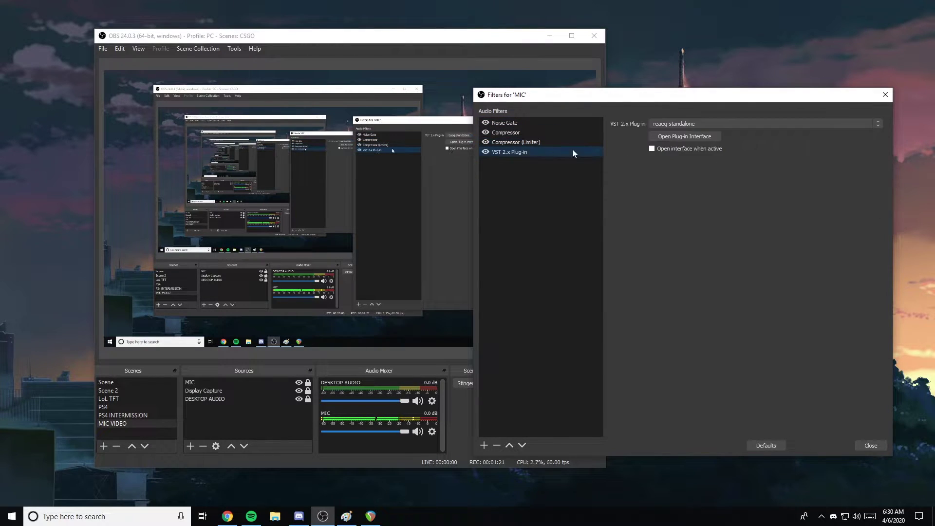
pyautogui.click(679, 136)
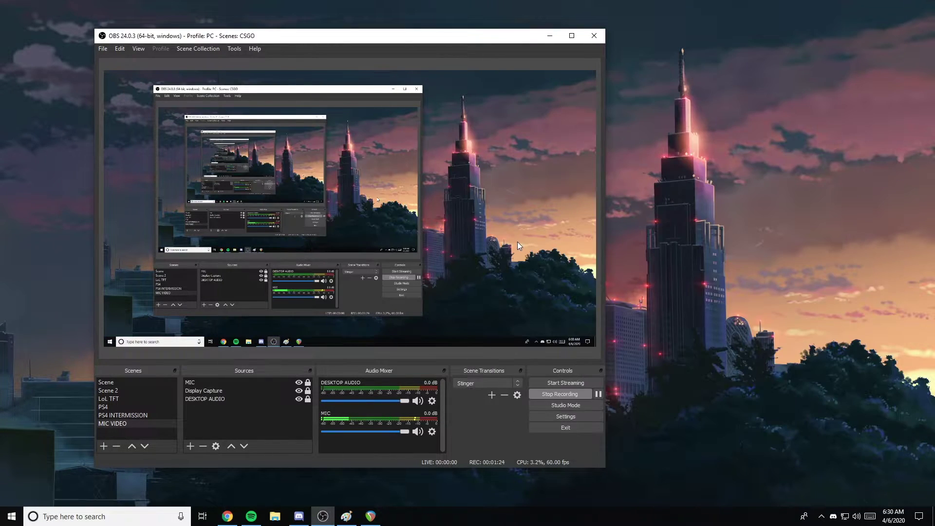
# Restore the REAPER window from the taskbar and attempt to close it
pyautogui.click(371, 516)
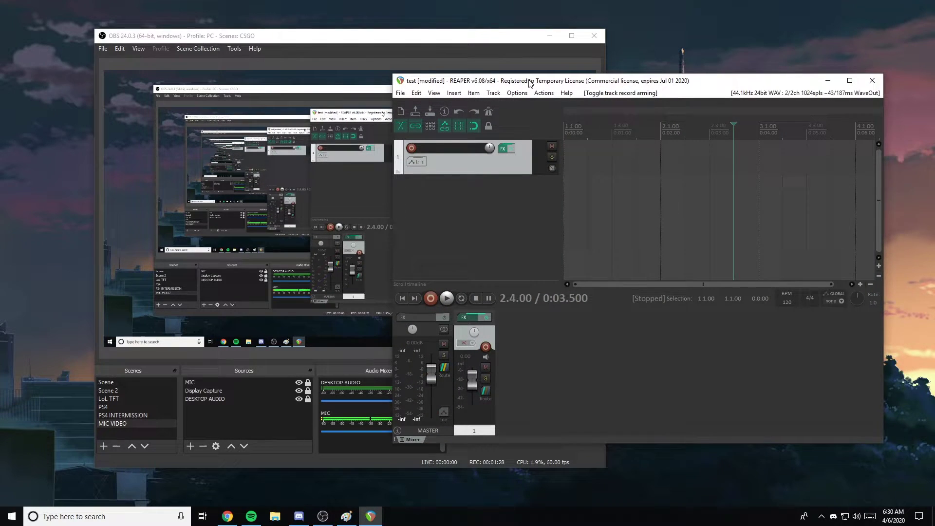
pyautogui.moveTo(526, 80); pyautogui.dragTo(566, 84)
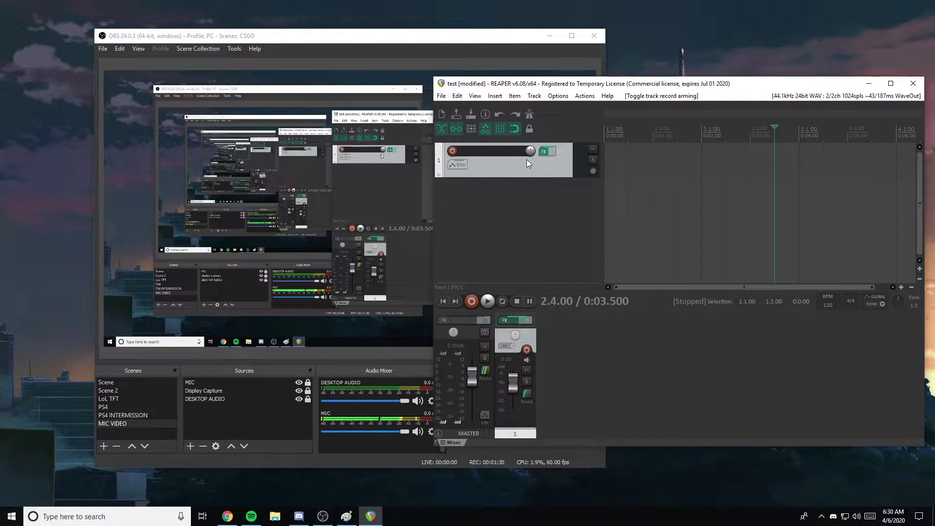
pyautogui.click(913, 83)
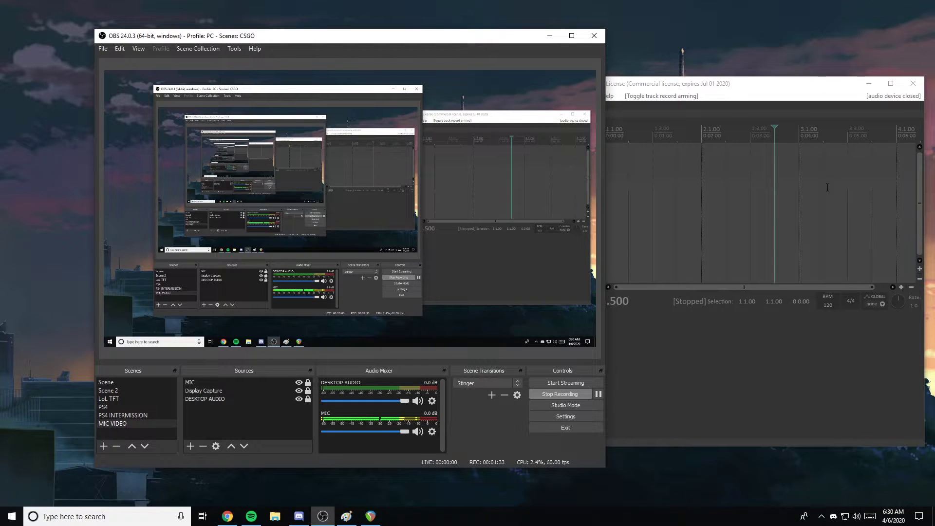
# Check the MIC source's Noise Gate filter settings, then close the filters window
pyautogui.rightClick(435, 433)
pyautogui.click(457, 406)
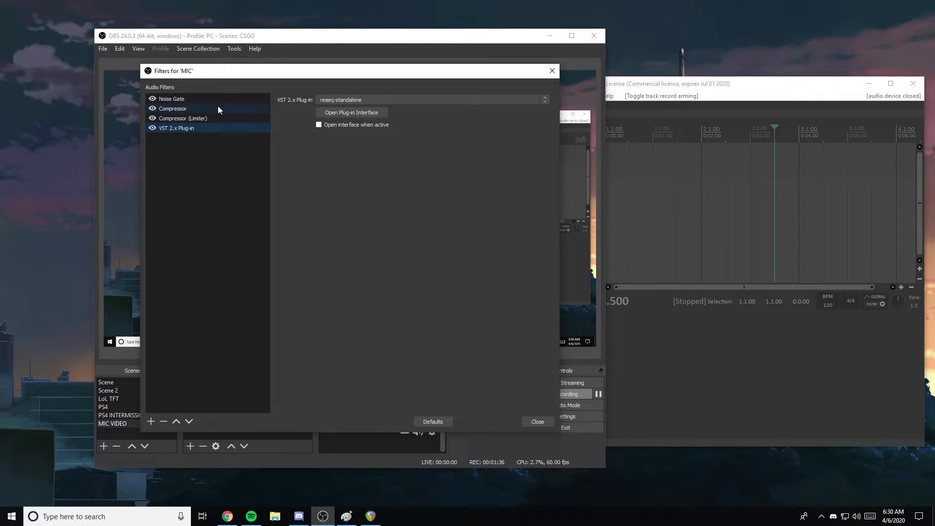
pyautogui.click(195, 99)
pyautogui.click(552, 70)
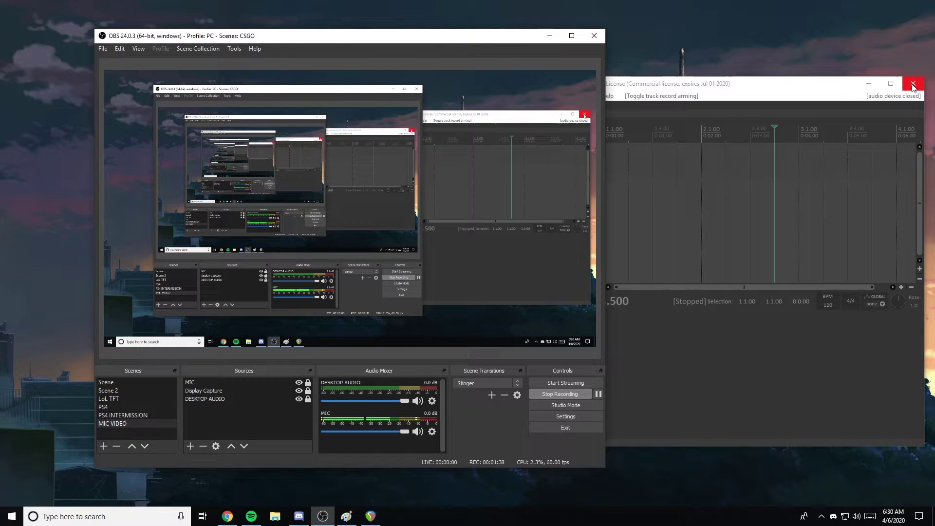
# Close REAPER, choosing not to save the test project
pyautogui.click(809, 98)
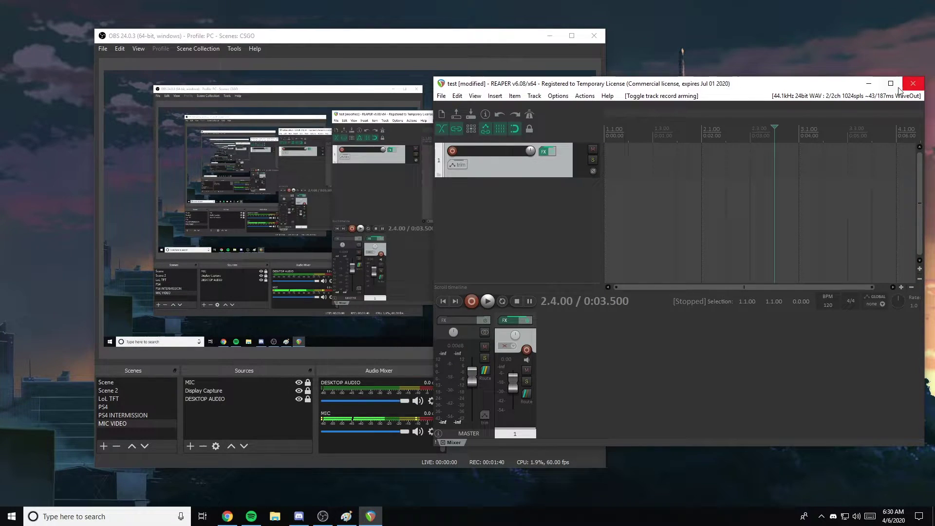
pyautogui.click(913, 84)
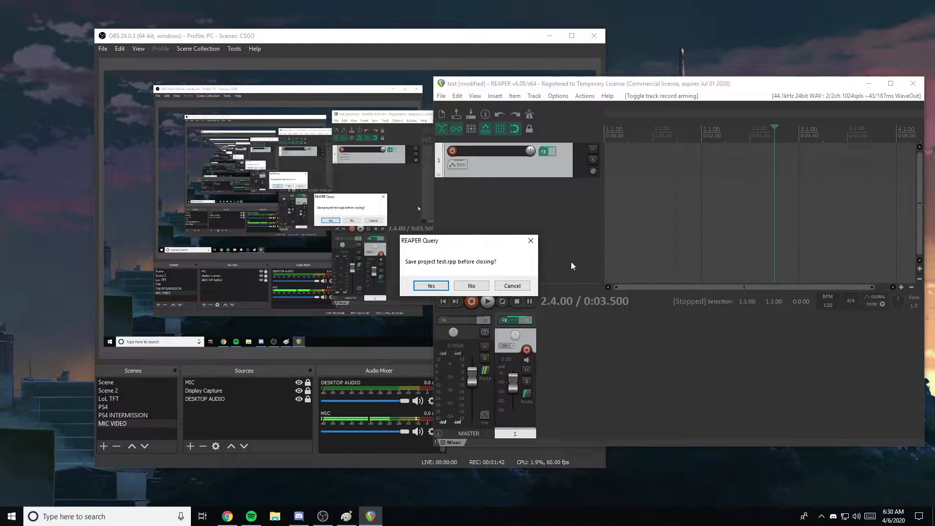
pyautogui.click(466, 286)
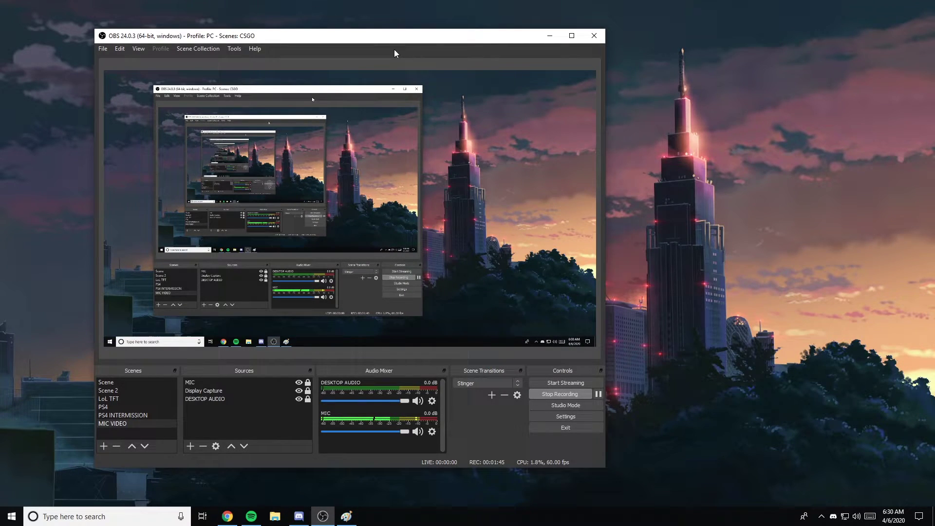
# Drag the OBS window right and down so it sits nearer the screen centre
pyautogui.moveTo(387, 39); pyautogui.dragTo(521, 53)
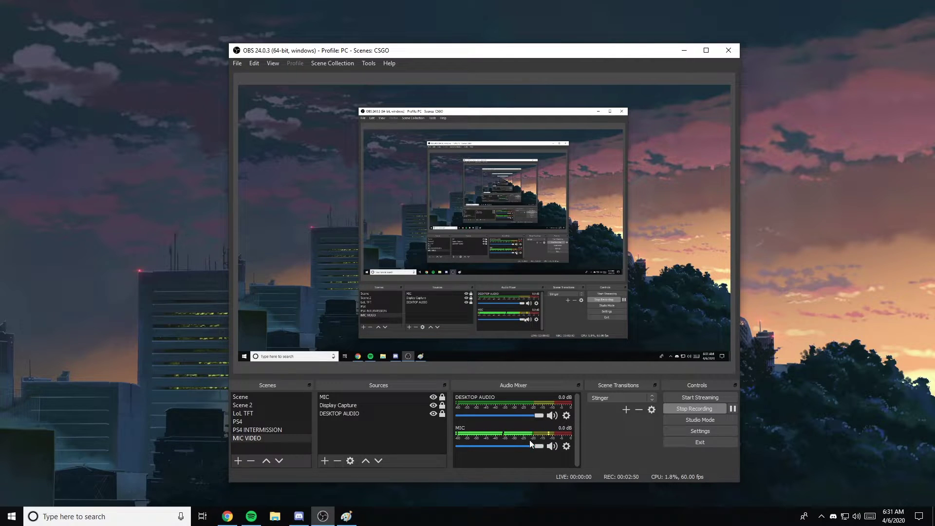
# Add an Audio Input Capture source named 'Microphone' using a microphone device
pyautogui.click(324, 460)
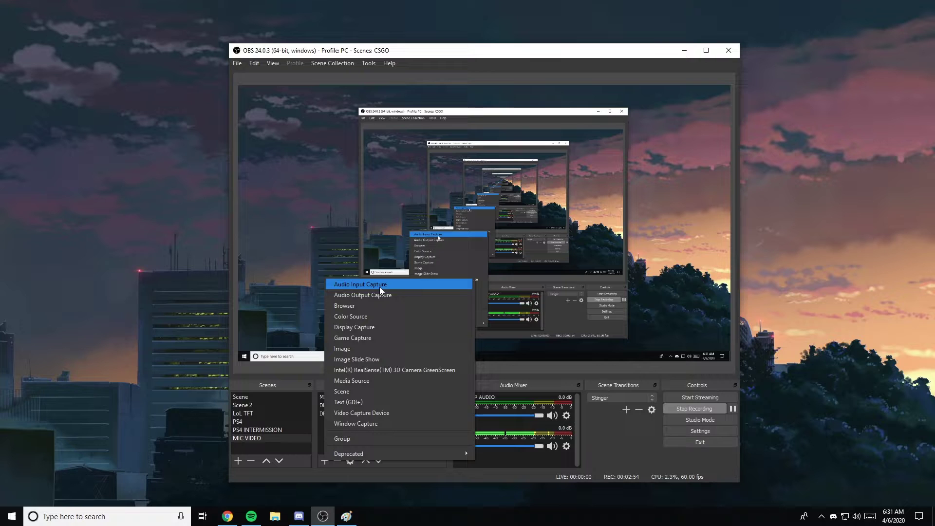
pyautogui.click(319, 431)
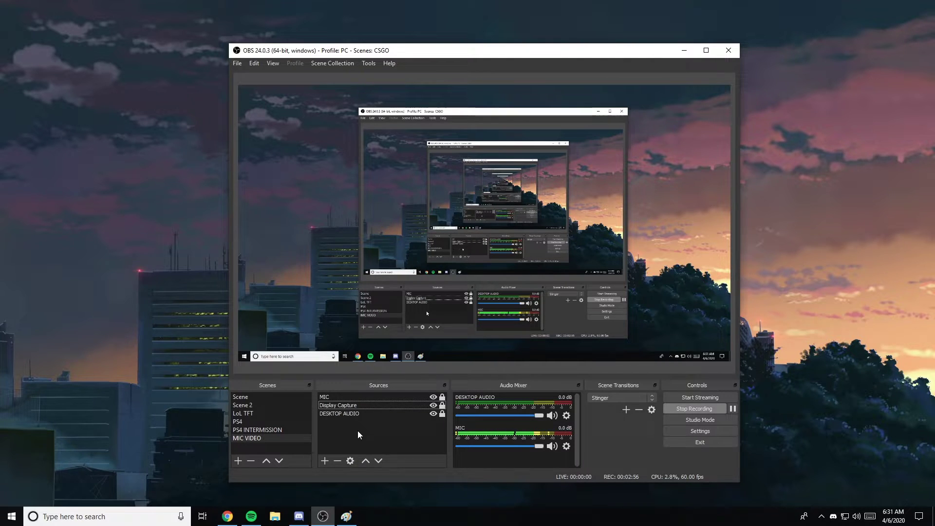
pyautogui.click(329, 459)
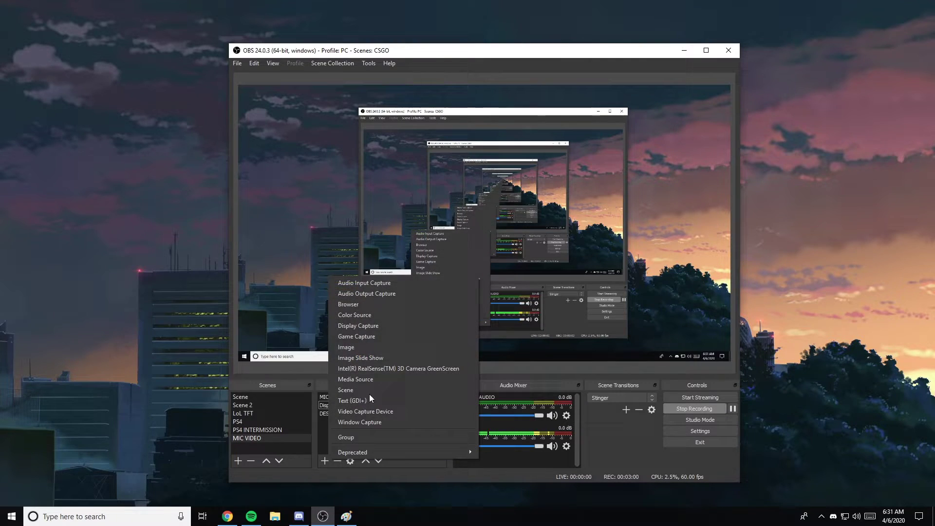
pyautogui.click(377, 283)
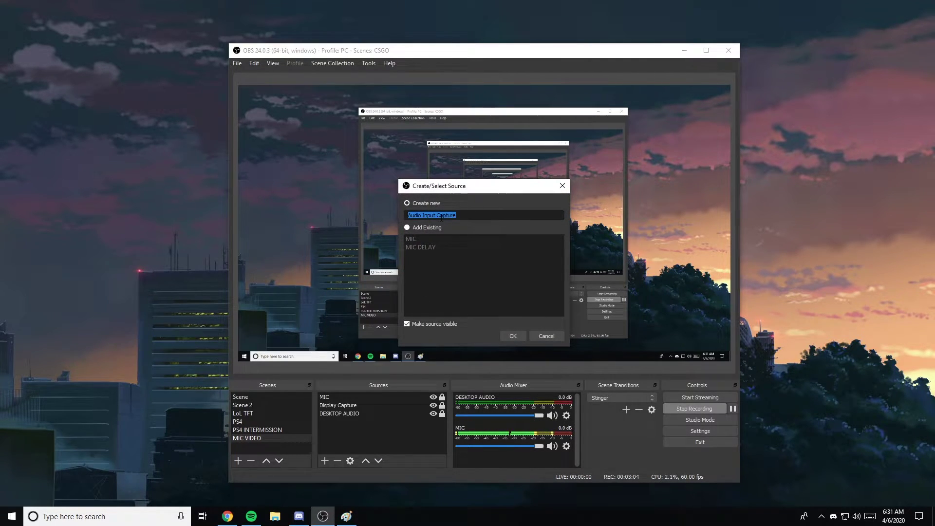
pyautogui.press('BackSpace')
pyautogui.write('Microphone')
pyautogui.press('Return')
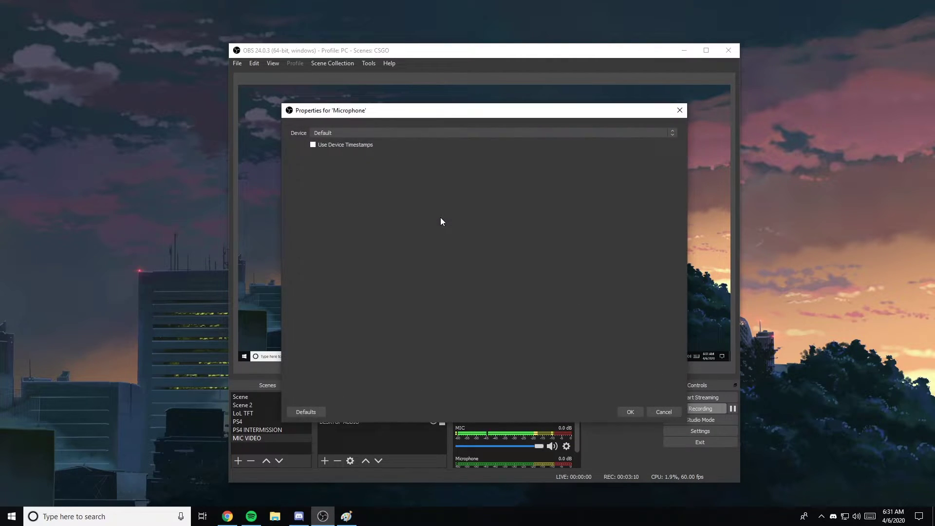
pyautogui.click(386, 130)
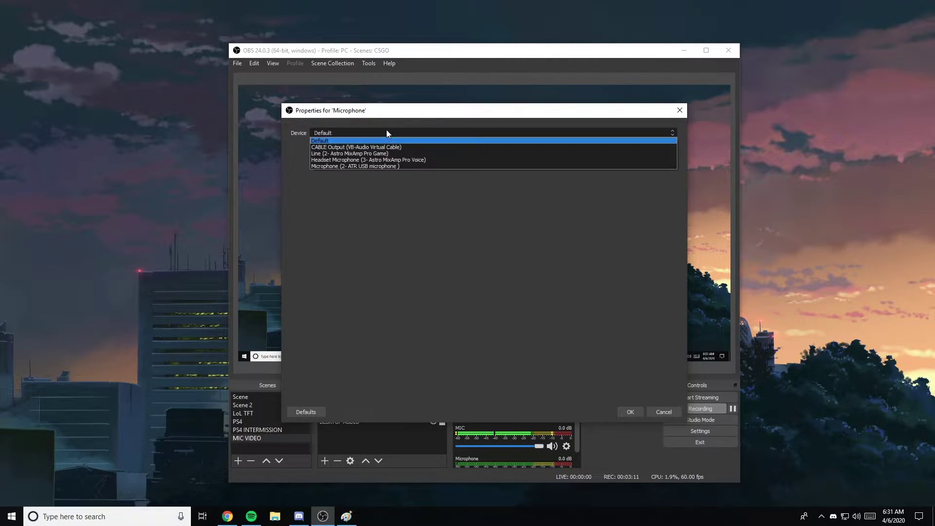
pyautogui.click(398, 165)
pyautogui.click(626, 412)
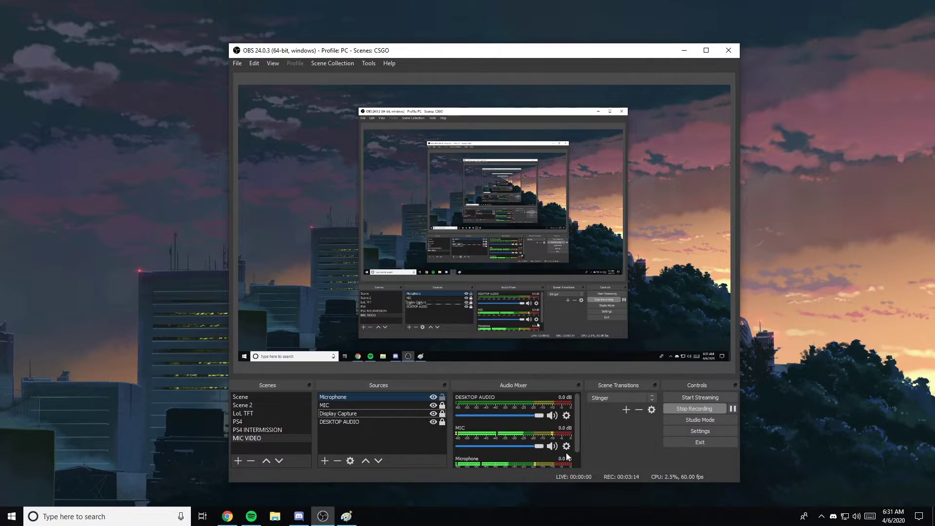
# Review the Microphone source's properties, keeping the ATR USB microphone unchanged
pyautogui.scroll(-2, 570, 443)
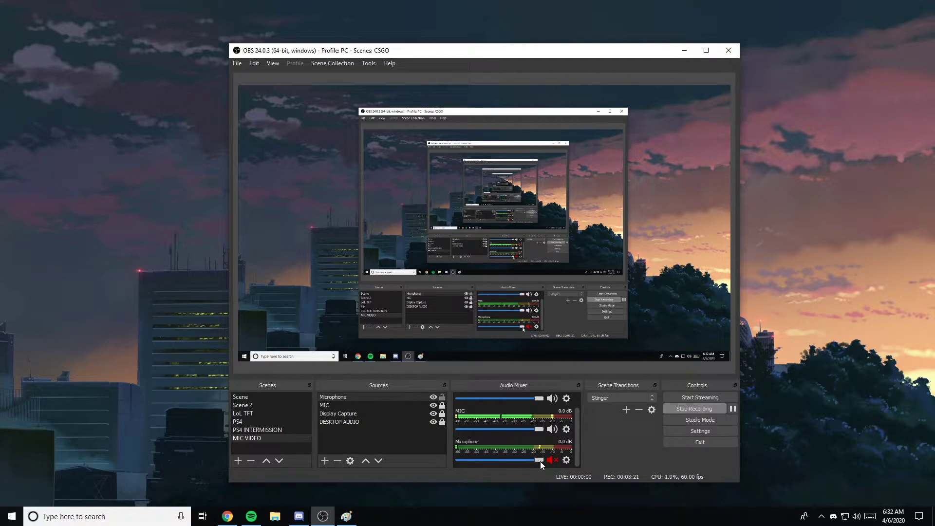
pyautogui.click(567, 459)
pyautogui.click(592, 441)
pyautogui.click(370, 134)
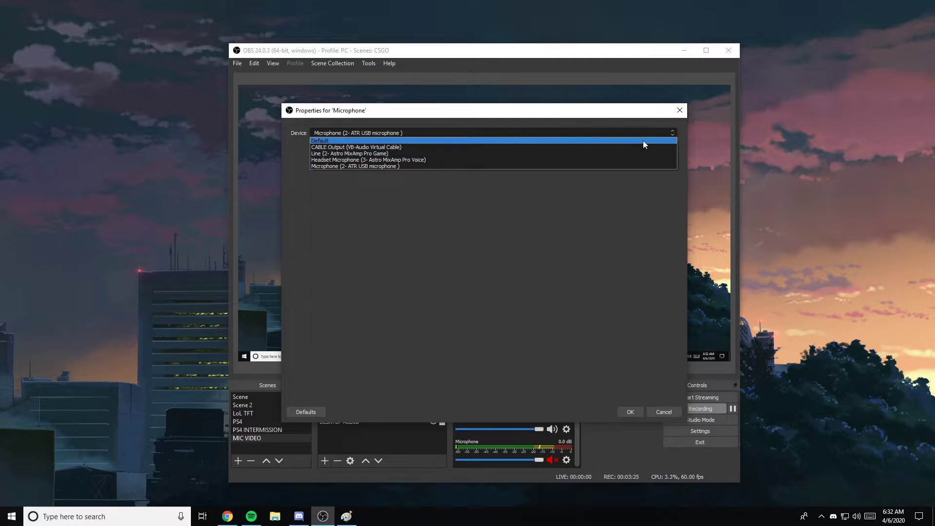
pyautogui.click(681, 129)
pyautogui.click(680, 110)
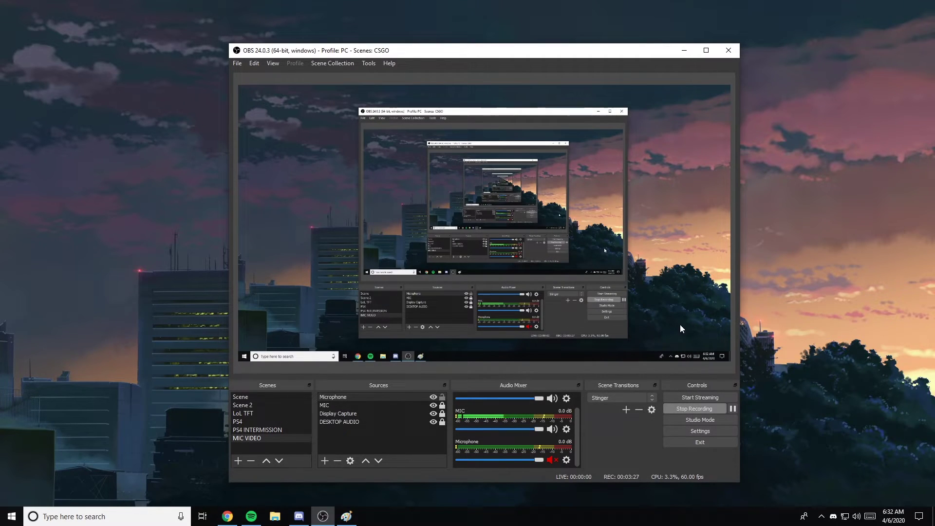
# Remove the Microphone source, then bring the Paint diagram forward on the left
pyautogui.click(567, 460)
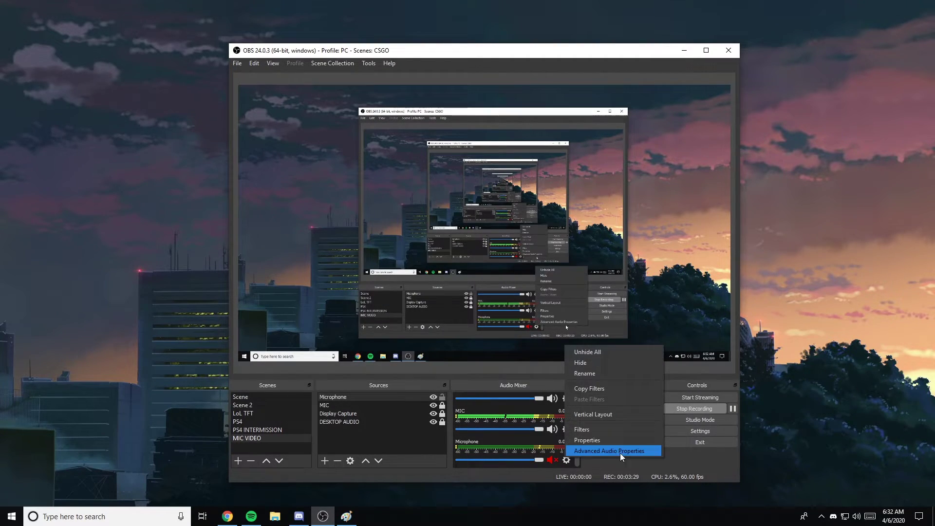
pyautogui.click(384, 397)
pyautogui.rightClick(384, 396)
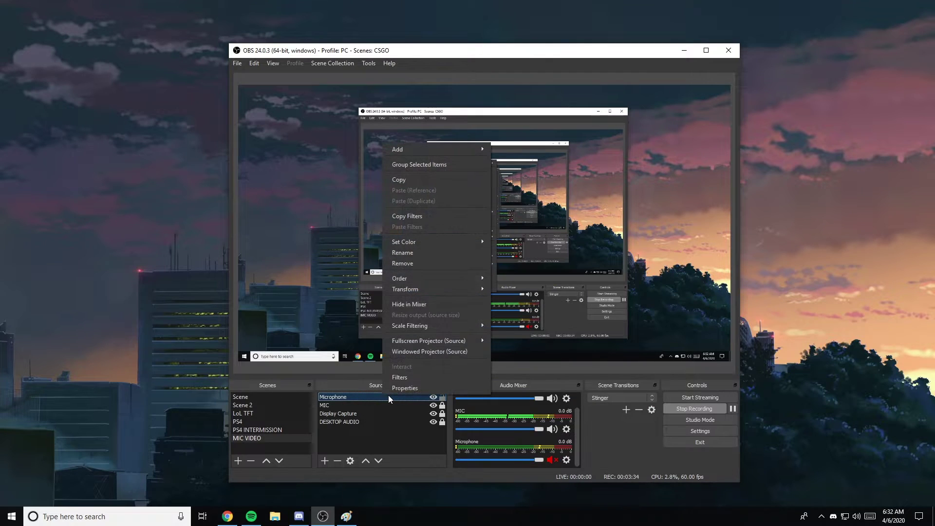
pyautogui.click(419, 263)
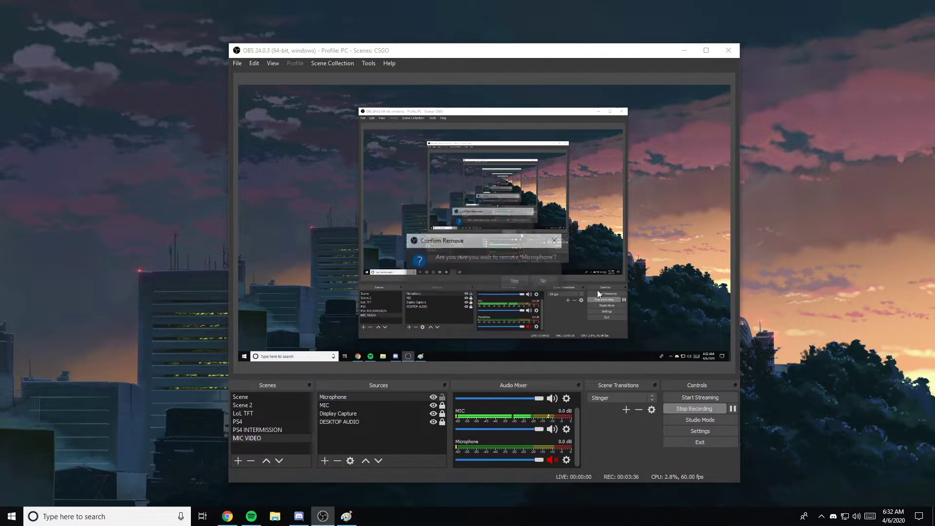
pyautogui.click(506, 279)
pyautogui.click(346, 516)
pyautogui.moveTo(507, 111)
pyautogui.mouseDown()
pyautogui.moveTo(261, 108)
pyautogui.moveTo(298, 100)
pyautogui.mouseUp()
# Underline 'Mic' and 'OBS' in the Paint routing diagram
pyautogui.moveTo(339, 54); pyautogui.dragTo(934, 54)
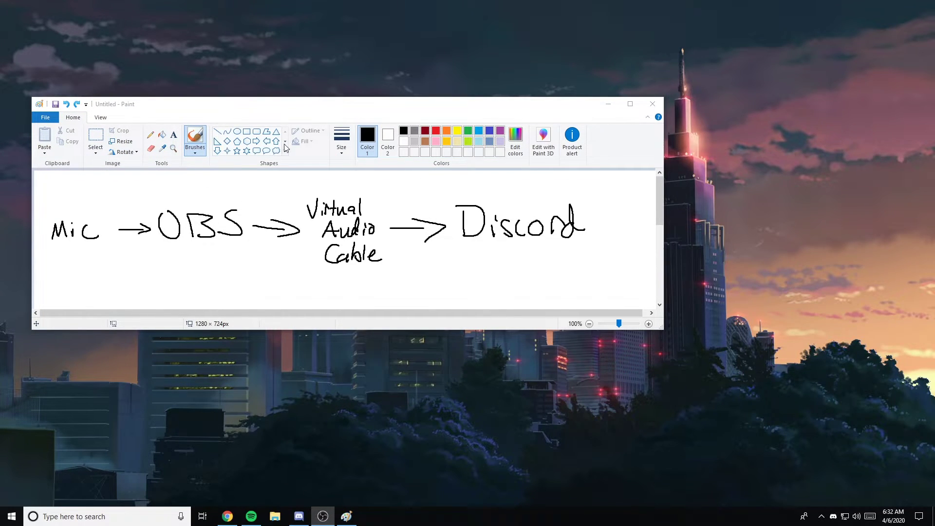
pyautogui.moveTo(47, 254); pyautogui.dragTo(98, 254)
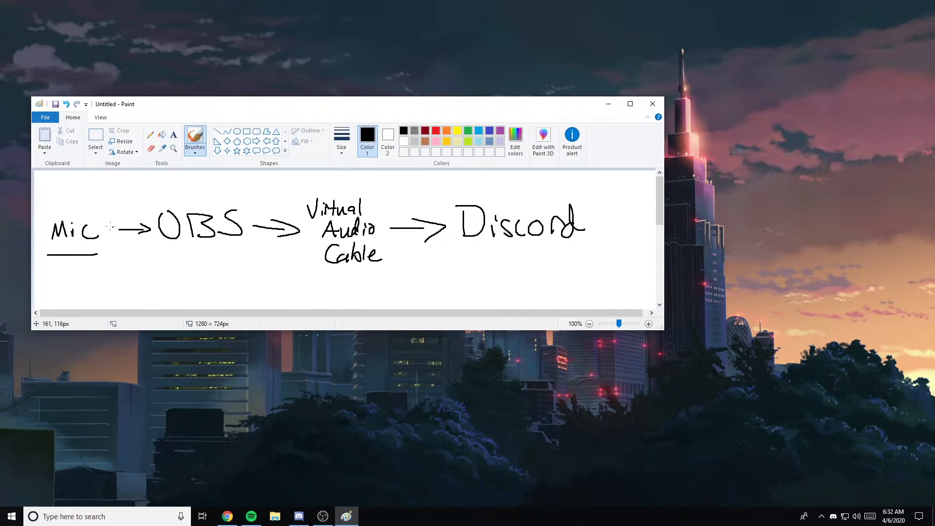
pyautogui.moveTo(120, 252); pyautogui.dragTo(245, 251)
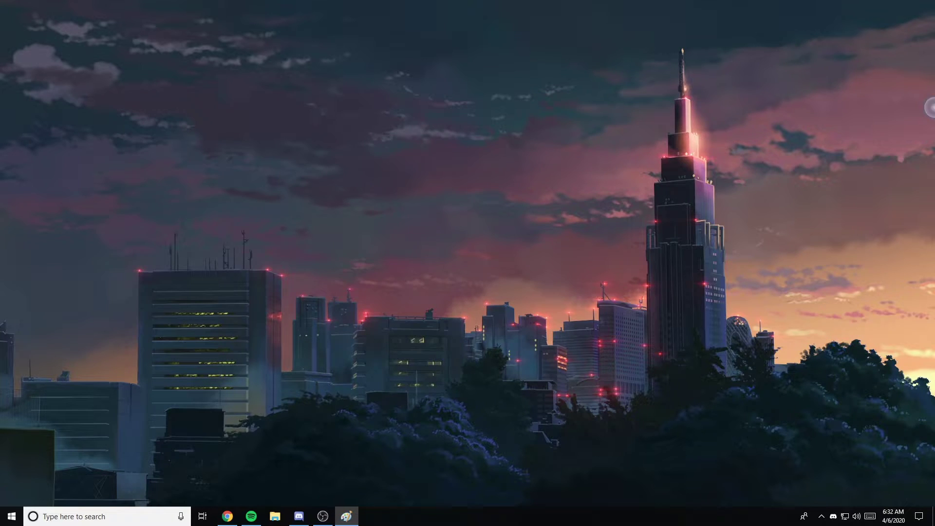
# Switch back to OBS and raise its window higher on the desktop
pyautogui.hotkey('alt', 'Tab')
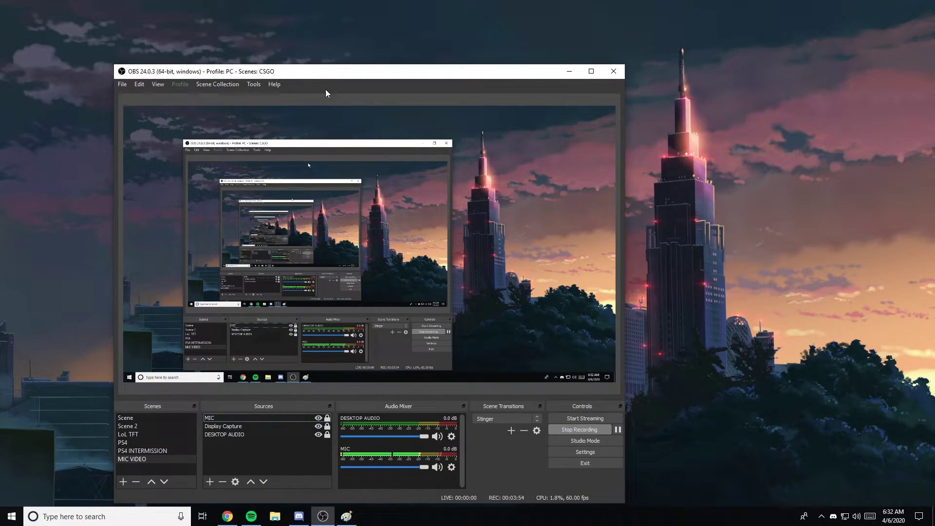
pyautogui.moveTo(331, 71); pyautogui.dragTo(338, 25)
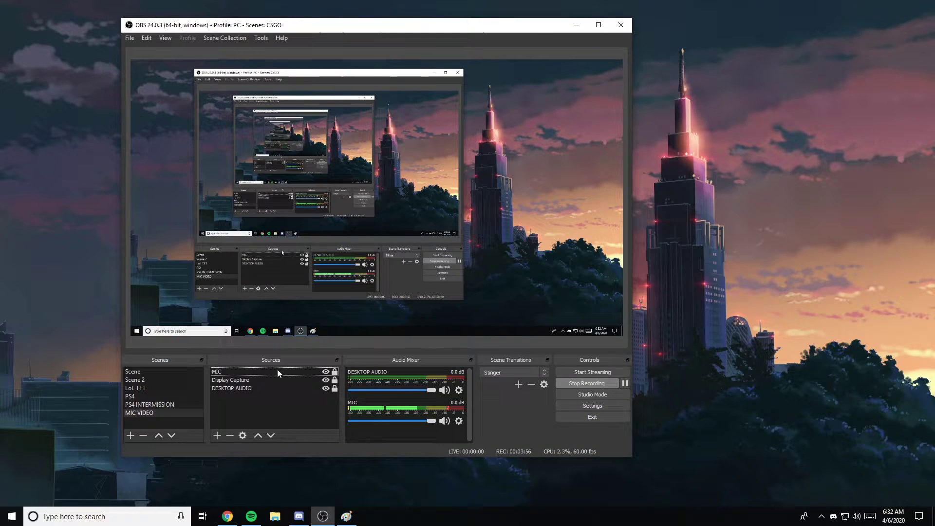
pyautogui.rightClick(260, 371)
# Review the MIC Noise Gate, Compressor and Compressor (Limiter) filter settings
pyautogui.click(315, 356)
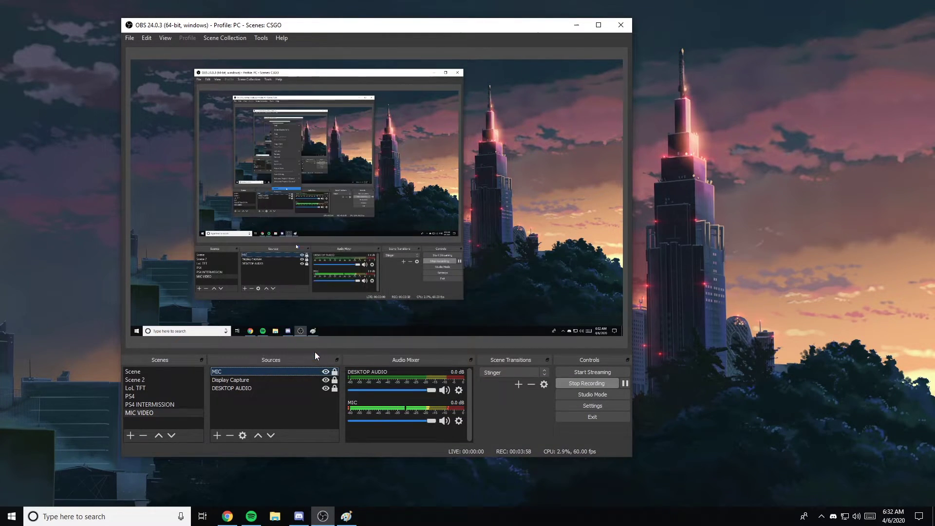
pyautogui.moveTo(271, 57); pyautogui.dragTo(575, 77)
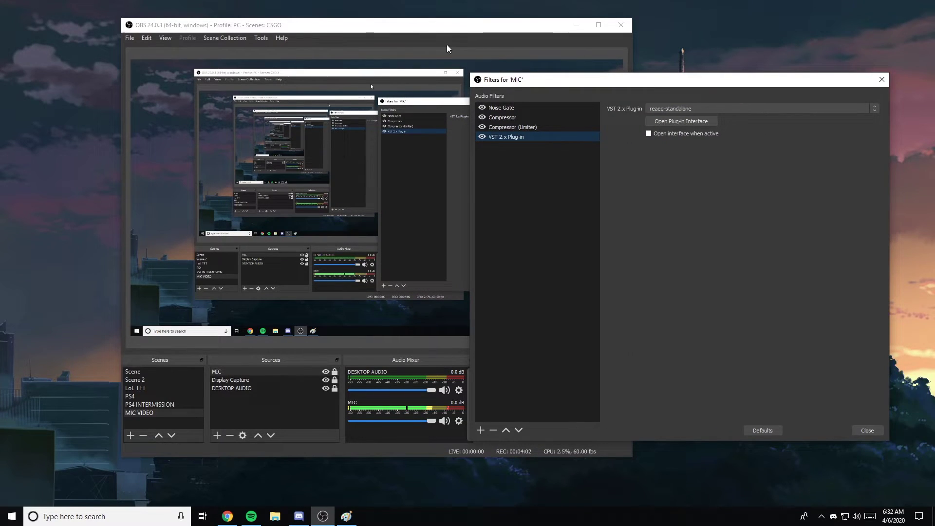
pyautogui.click(531, 109)
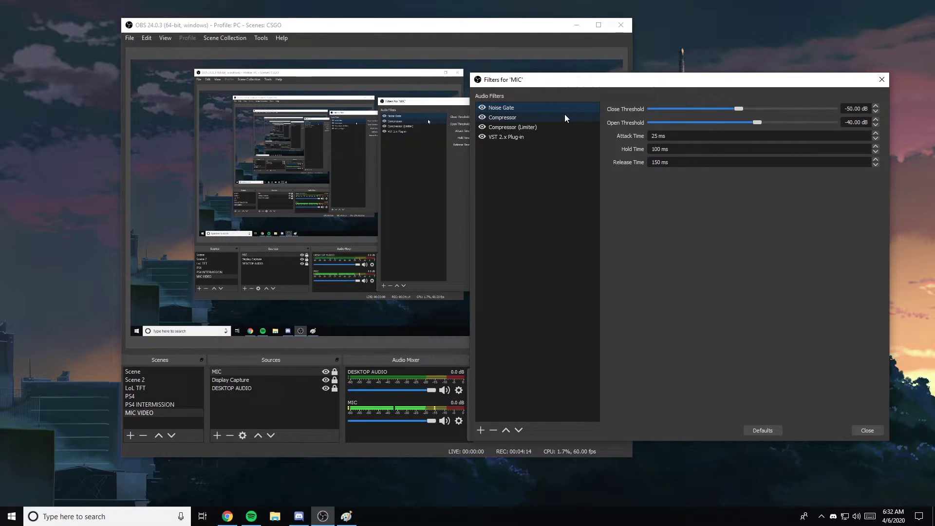
pyautogui.click(565, 117)
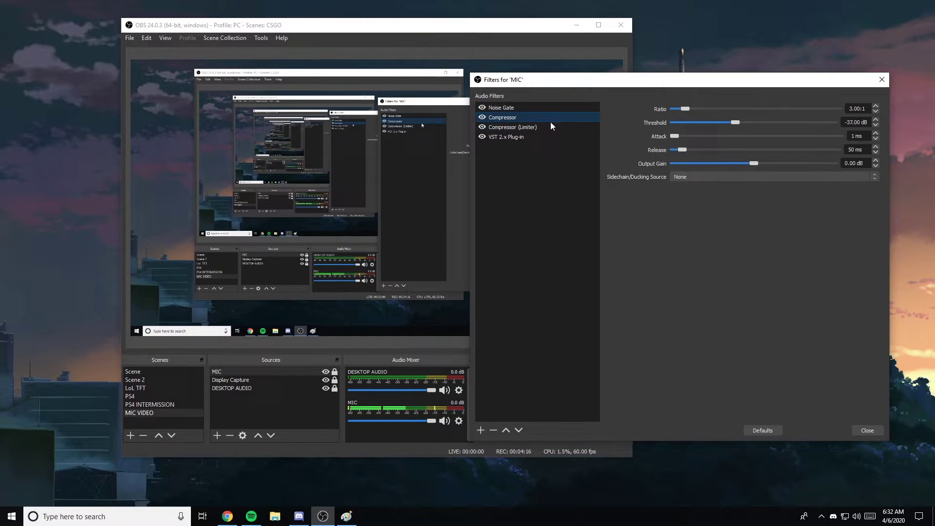
pyautogui.click(547, 127)
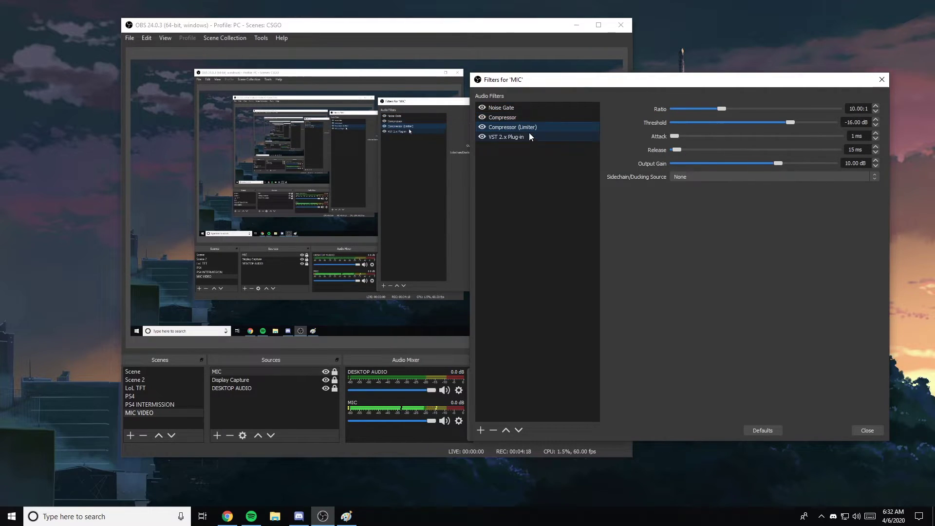
pyautogui.click(525, 119)
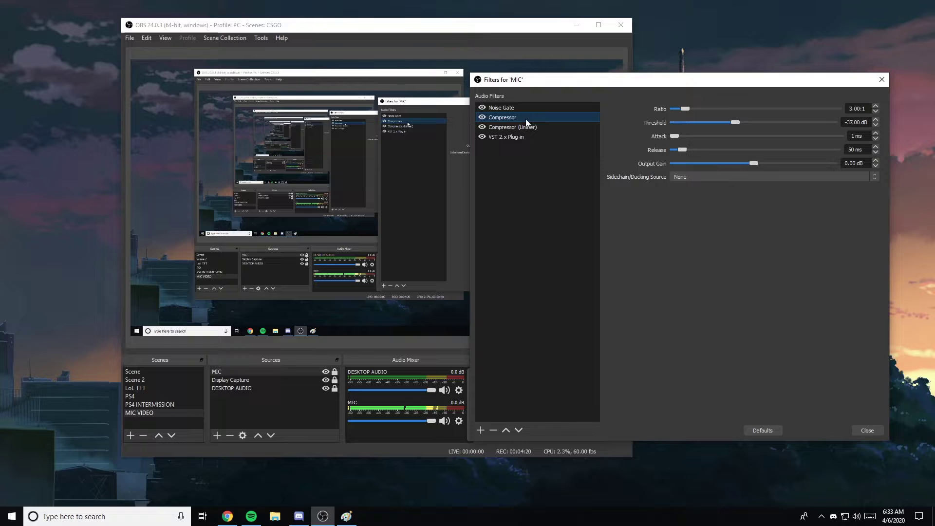
pyautogui.click(533, 106)
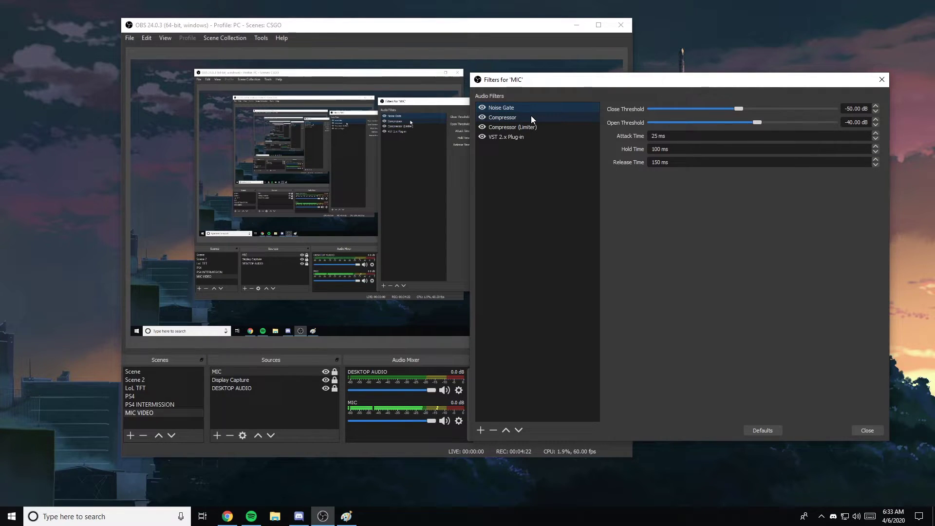
pyautogui.click(532, 117)
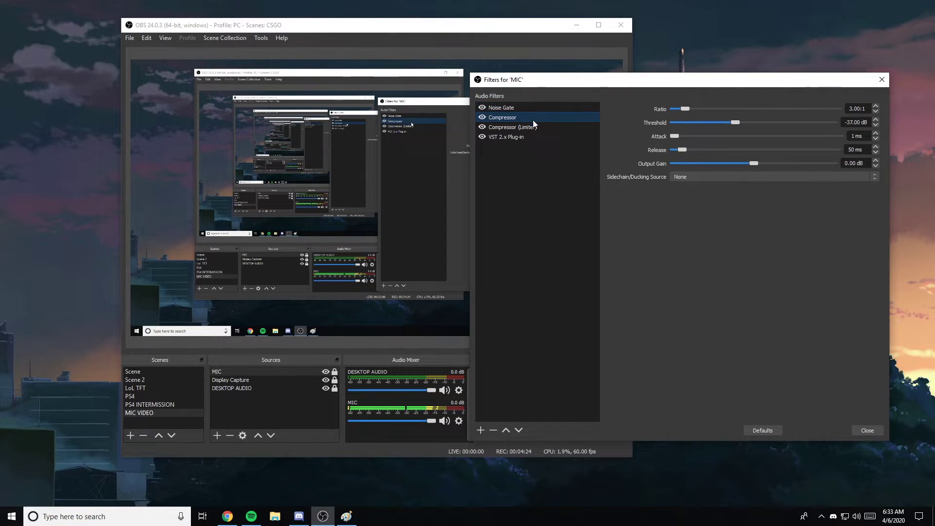
pyautogui.click(533, 126)
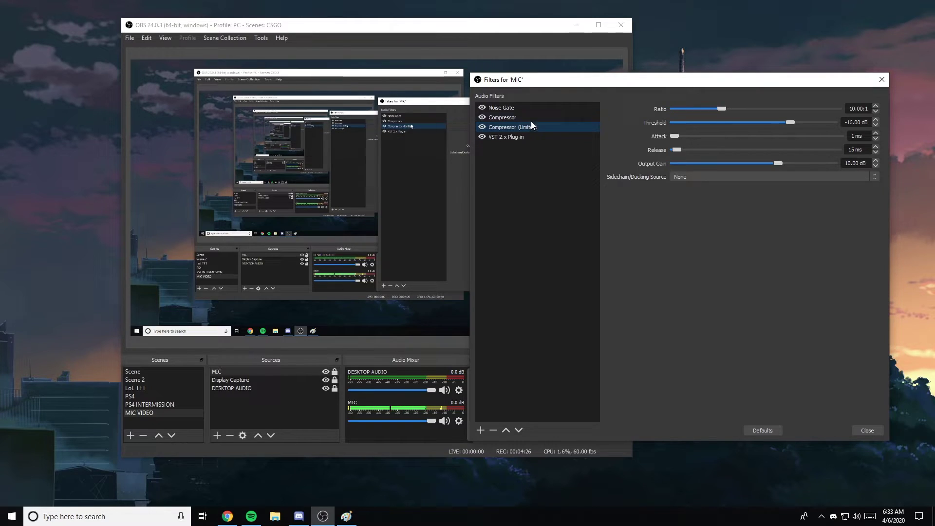
pyautogui.click(527, 111)
pyautogui.click(523, 119)
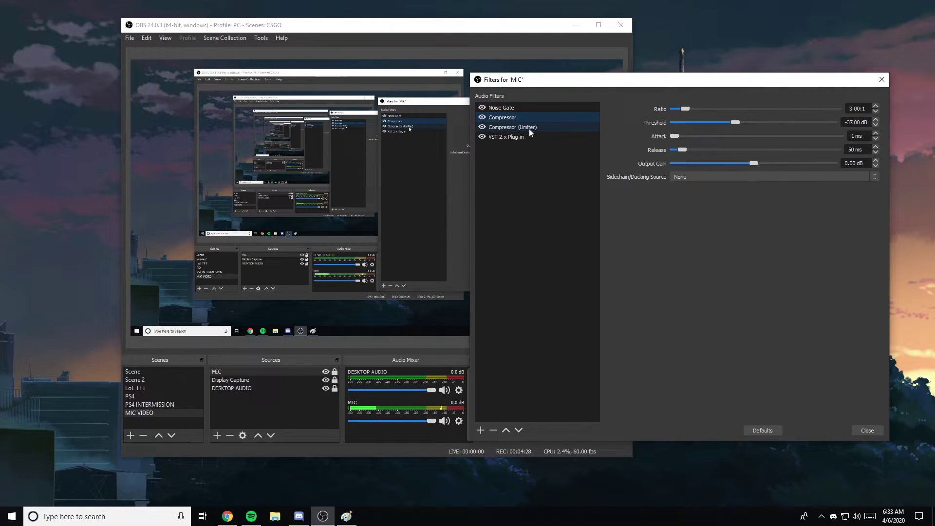
pyautogui.click(529, 129)
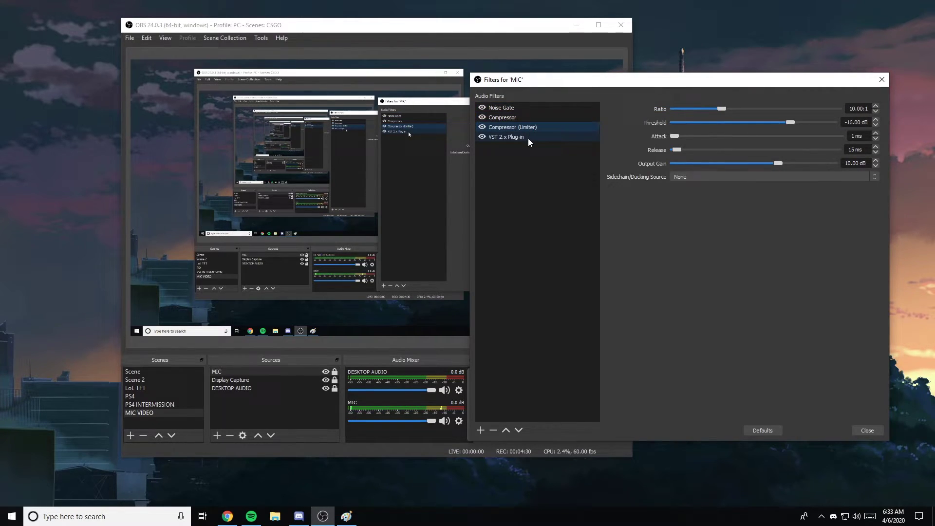
# Open the ReaEQ interface from the VST 2.x Plug-in filter
pyautogui.click(529, 138)
pyautogui.click(699, 121)
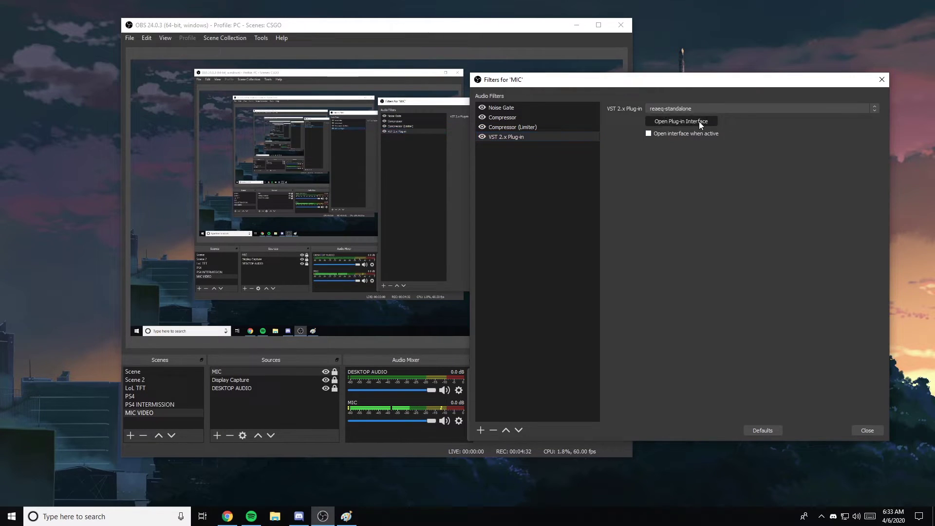
pyautogui.moveTo(459, 128); pyautogui.dragTo(375, 122)
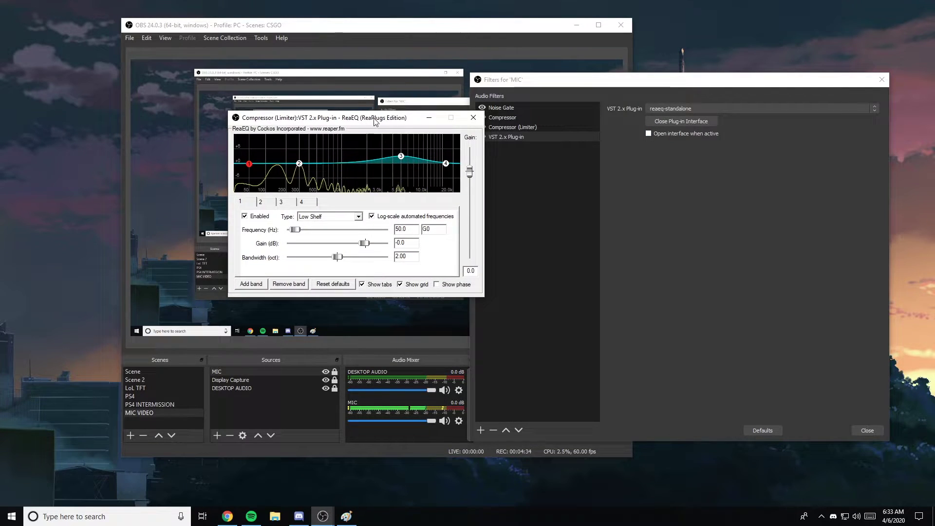
# Keep reaeq-standalone as the VST plug-in and reopen ReaEQ on the right
pyautogui.click(473, 118)
pyautogui.click(698, 110)
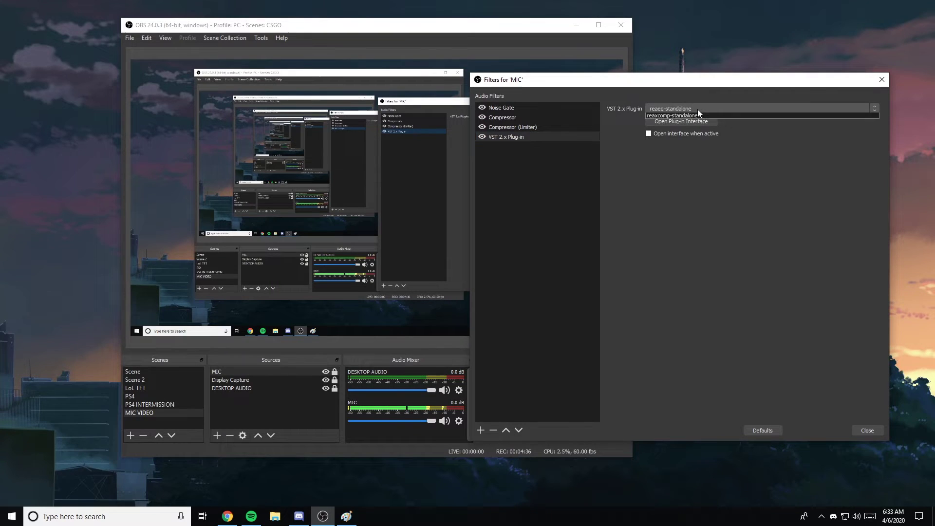
pyautogui.click(694, 104)
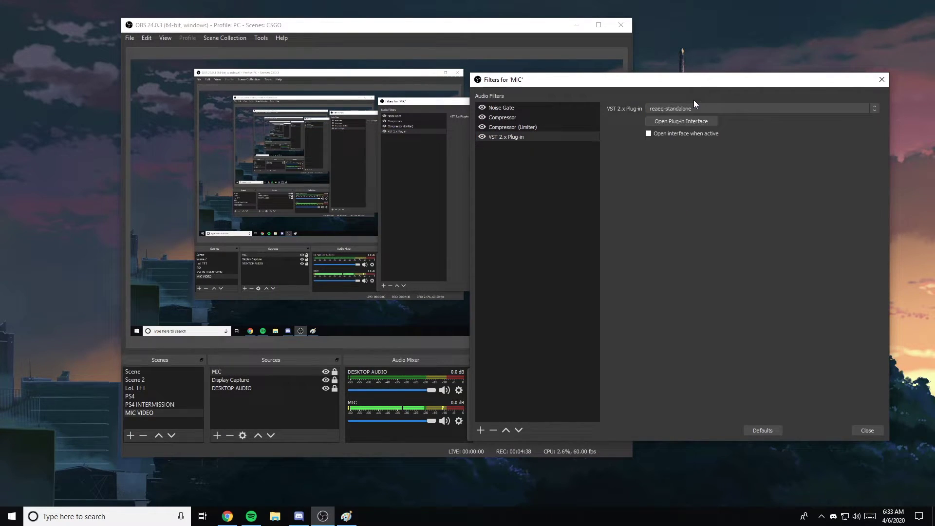
pyautogui.click(677, 121)
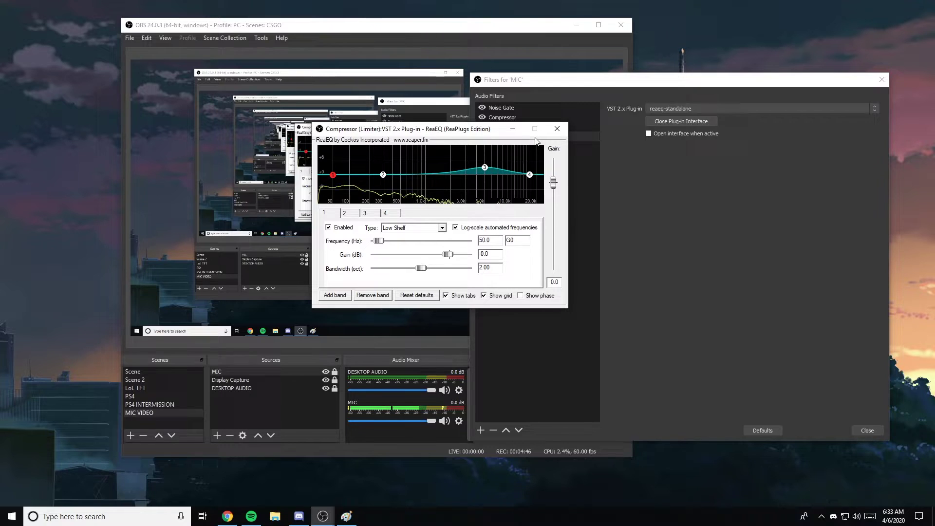
pyautogui.moveTo(477, 132); pyautogui.dragTo(739, 170)
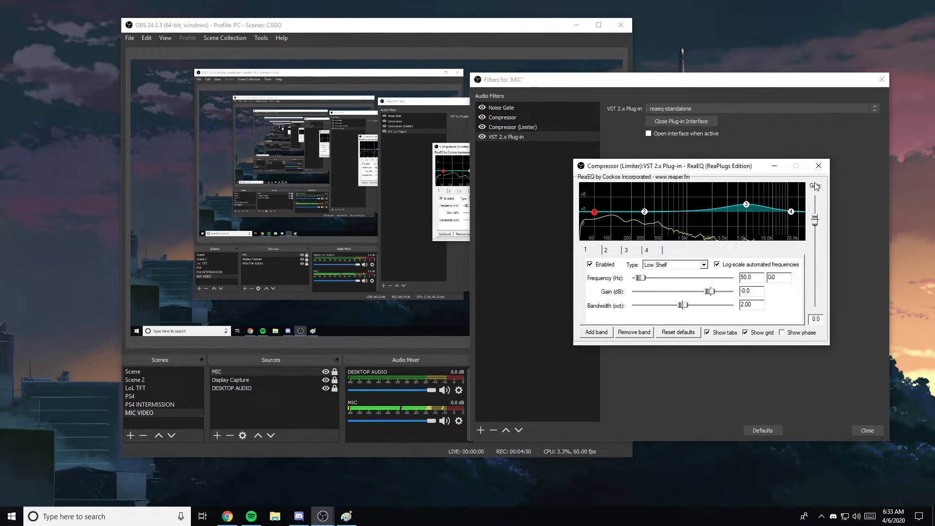
# Reopen ReaEQ, inspect EQ band 3, then close the plug-in interface
pyautogui.click(818, 166)
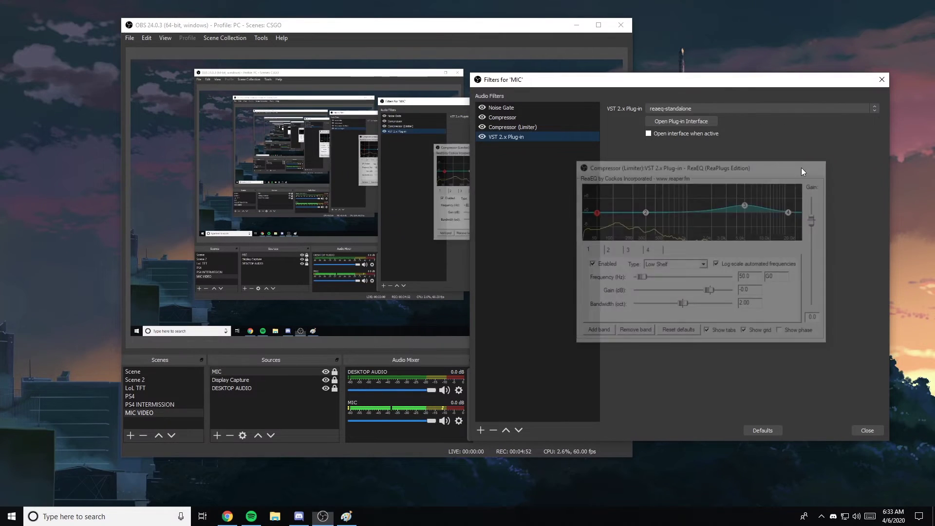
pyautogui.click(681, 122)
pyautogui.moveTo(477, 127); pyautogui.dragTo(746, 205)
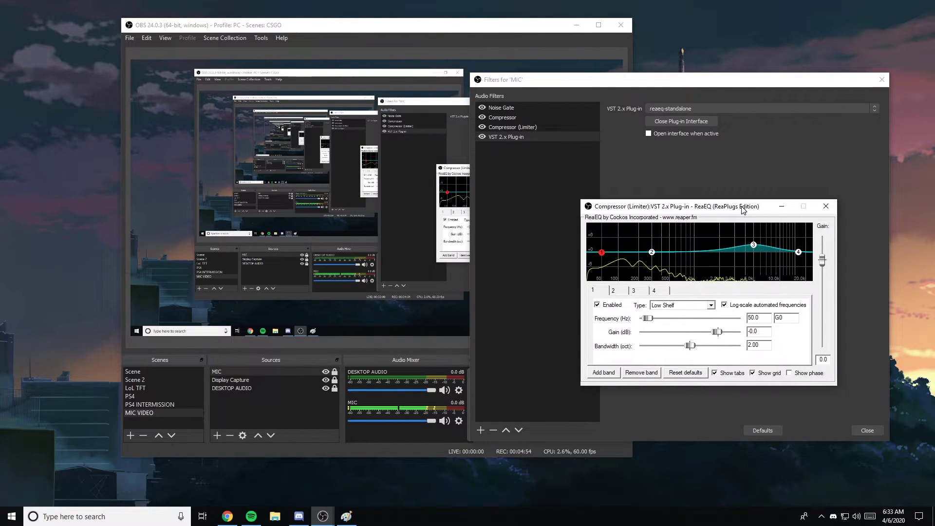
pyautogui.click(754, 244)
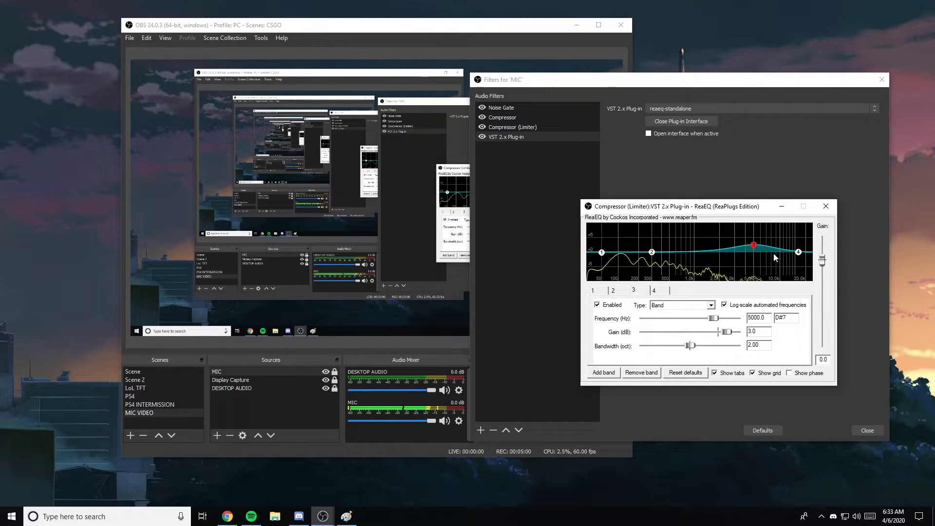
pyautogui.click(826, 207)
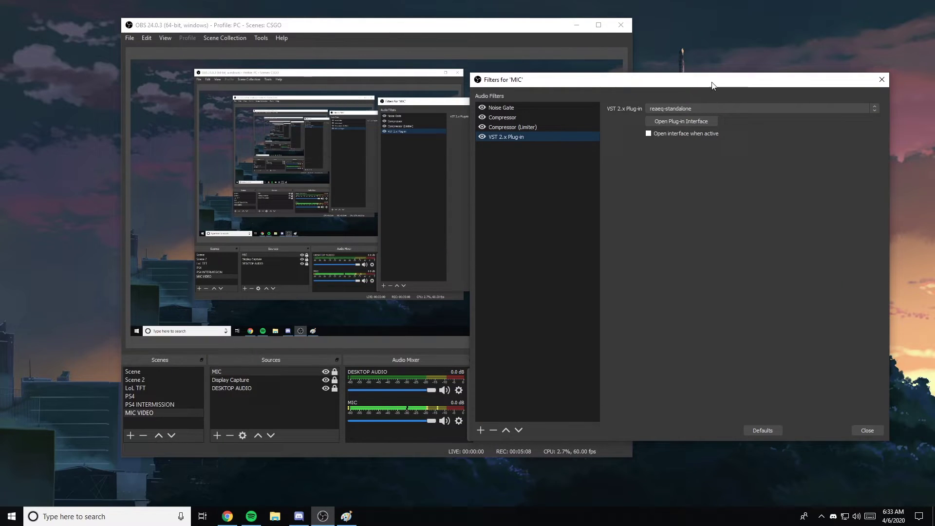
# Toggle all four MIC filters off and back on, then close the Filters window
pyautogui.click(483, 138)
pyautogui.click(482, 128)
pyautogui.click(481, 115)
pyautogui.click(482, 107)
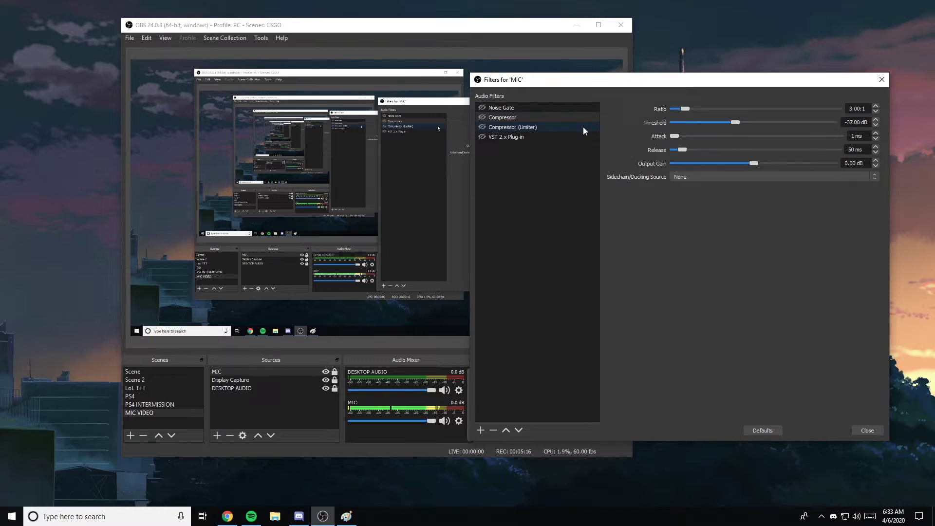
pyautogui.click(482, 138)
pyautogui.click(885, 79)
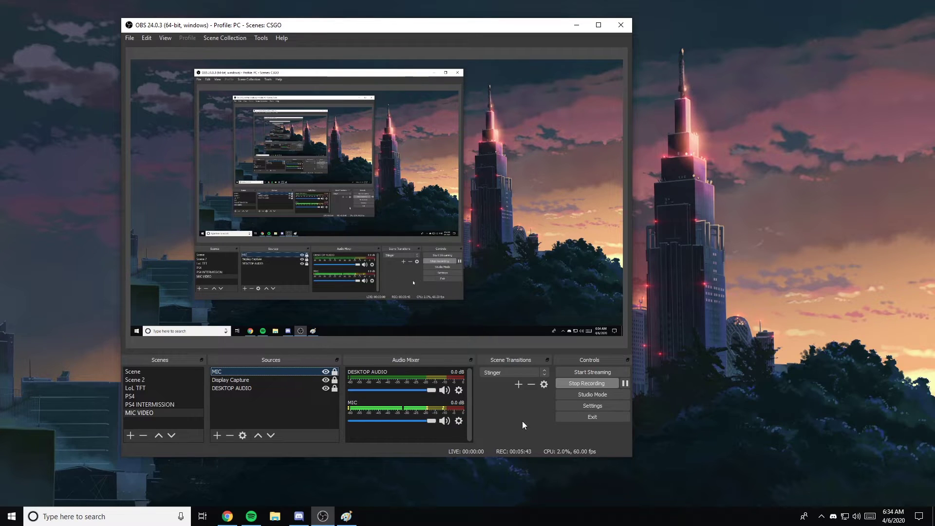
# Open Settings, move it right, and browse between the Advanced and Audio pages
pyautogui.click(592, 406)
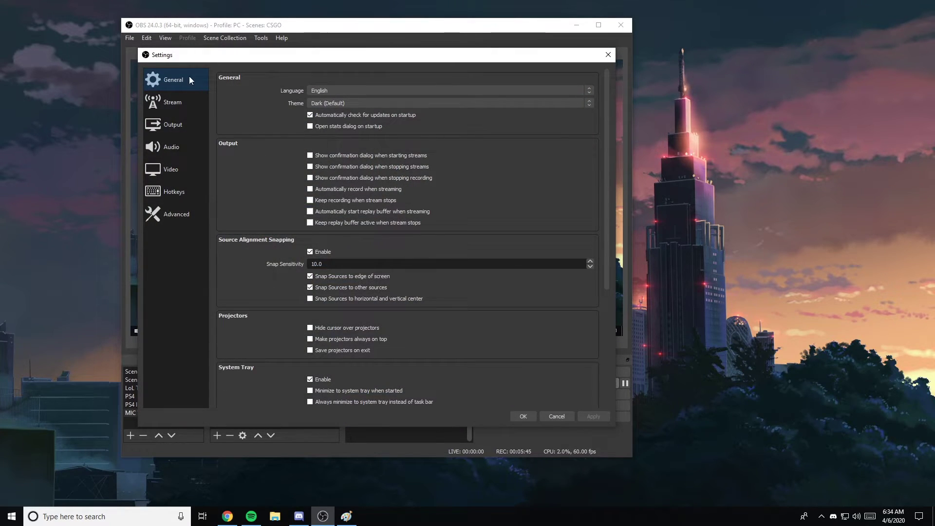
pyautogui.moveTo(215, 57); pyautogui.dragTo(496, 61)
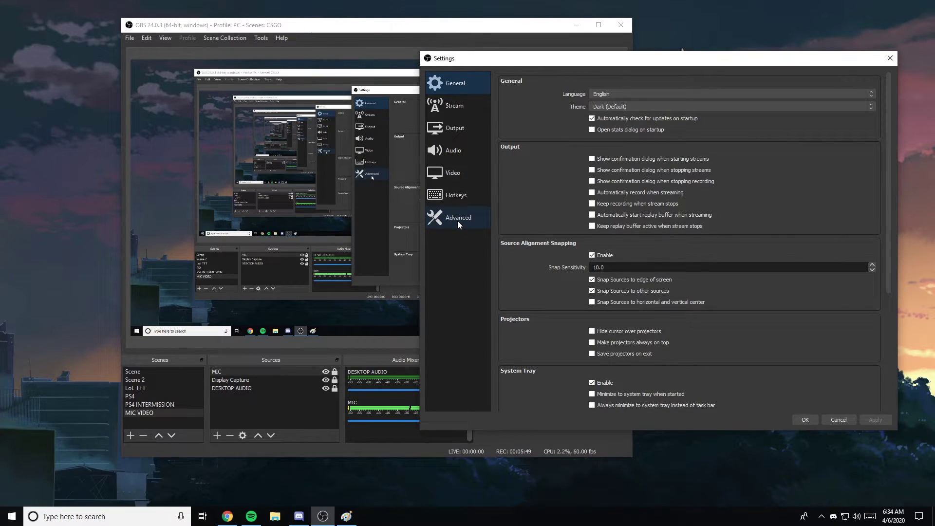
pyautogui.click(460, 218)
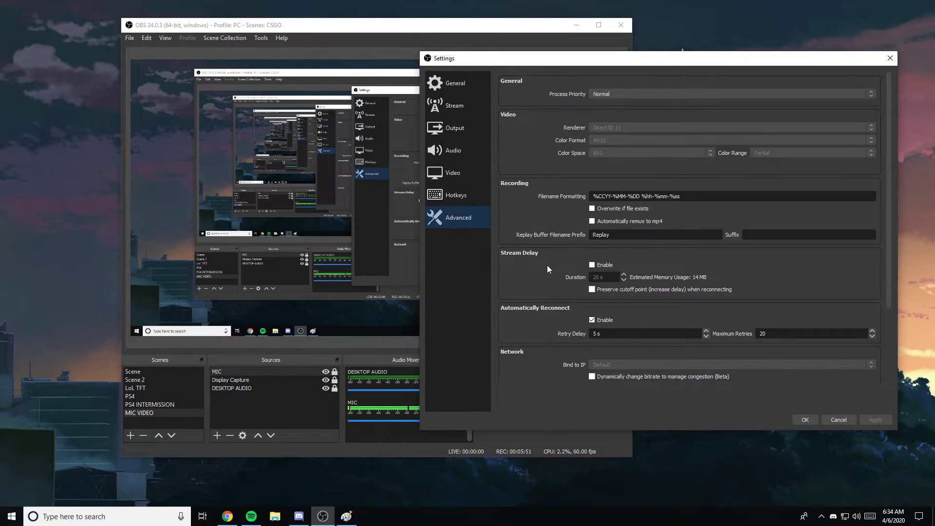
pyautogui.scroll(-3, 546, 271)
pyautogui.scroll(3, 543, 276)
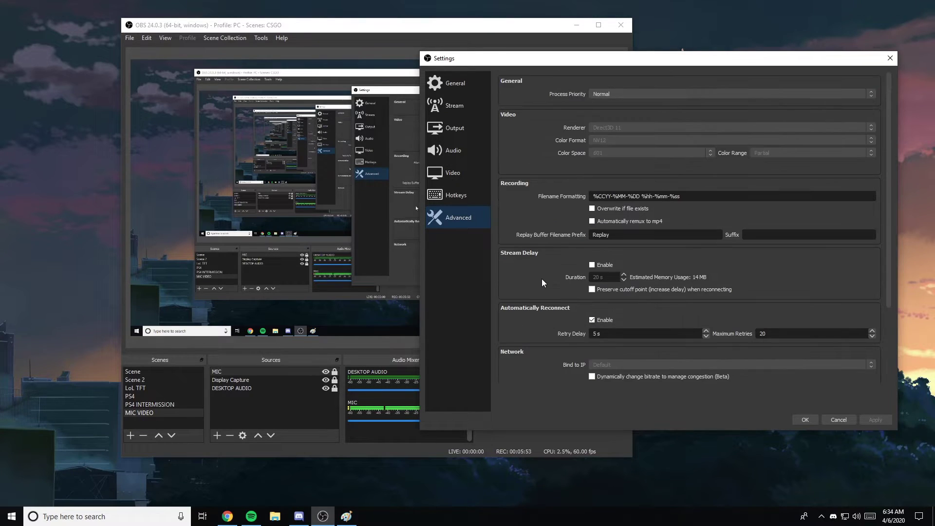
pyautogui.click(467, 150)
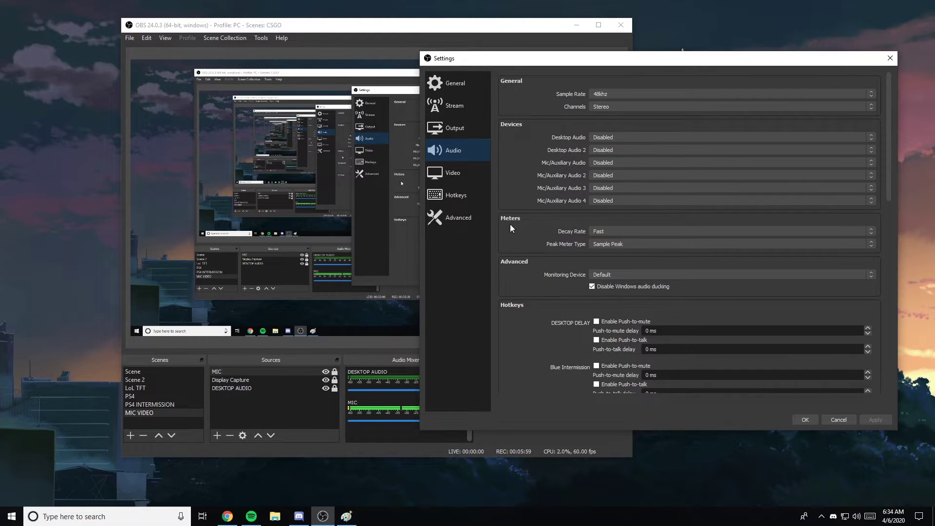
pyautogui.click(455, 223)
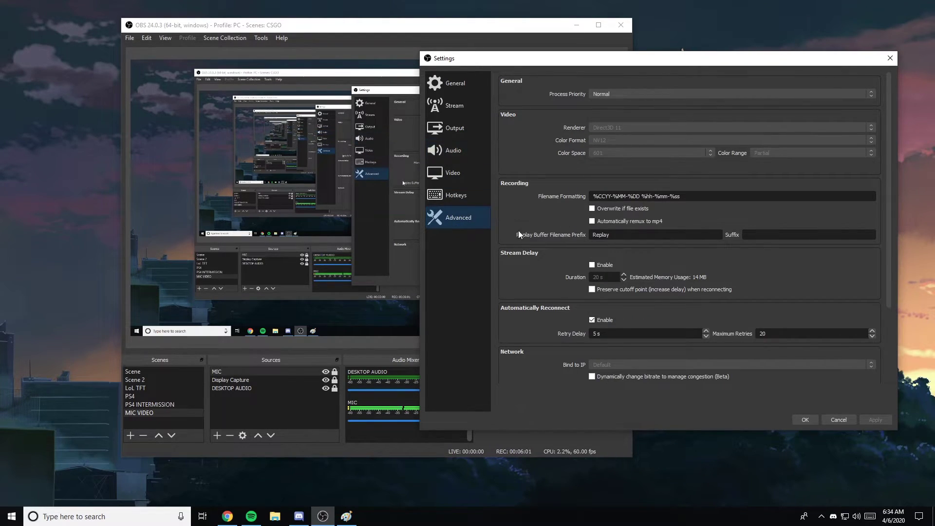
pyautogui.click(469, 151)
pyautogui.scroll(-3, 524, 244)
pyautogui.scroll(3, 524, 244)
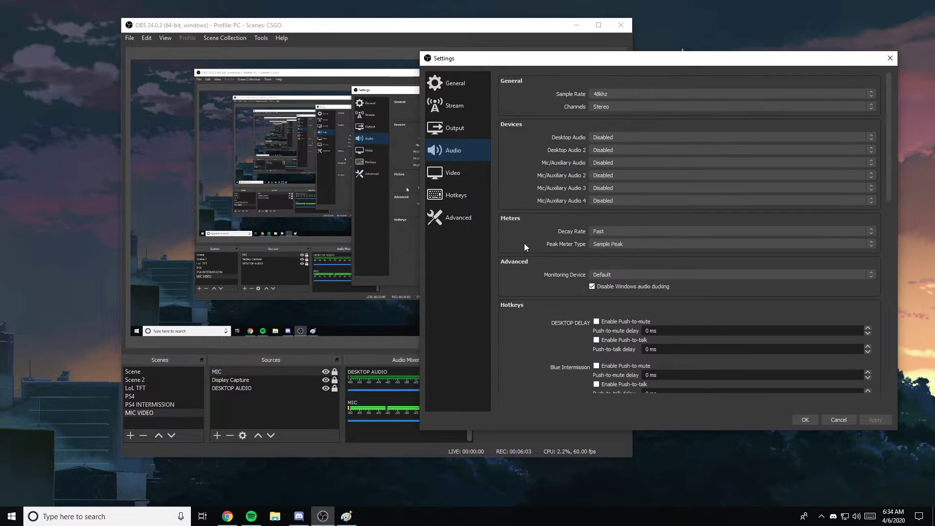
# Try Headset Earphone as monitoring device, revert to Default, and apply
pyautogui.click(618, 272)
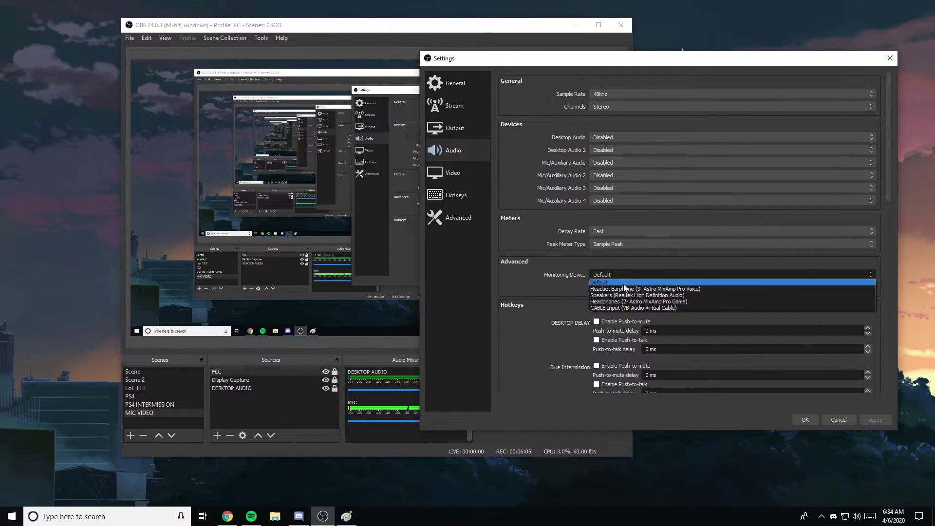
pyautogui.click(624, 285)
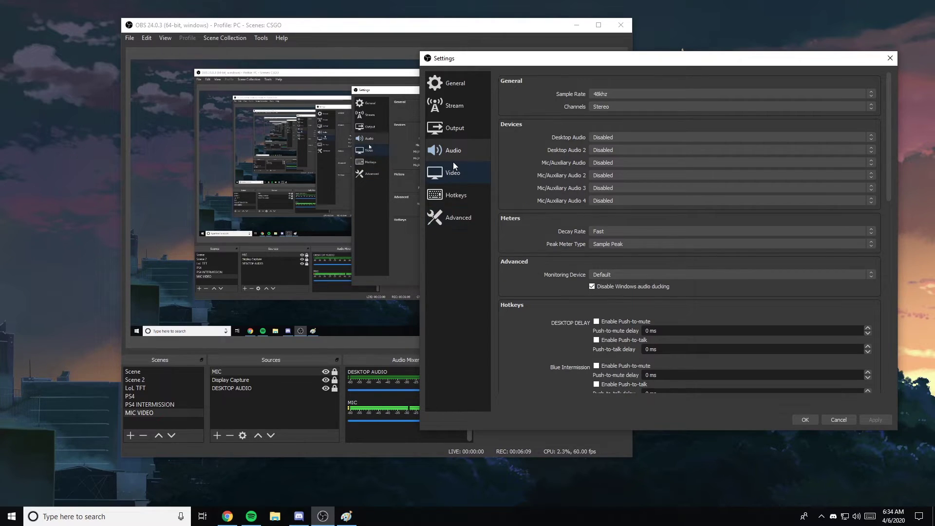
pyautogui.click(614, 275)
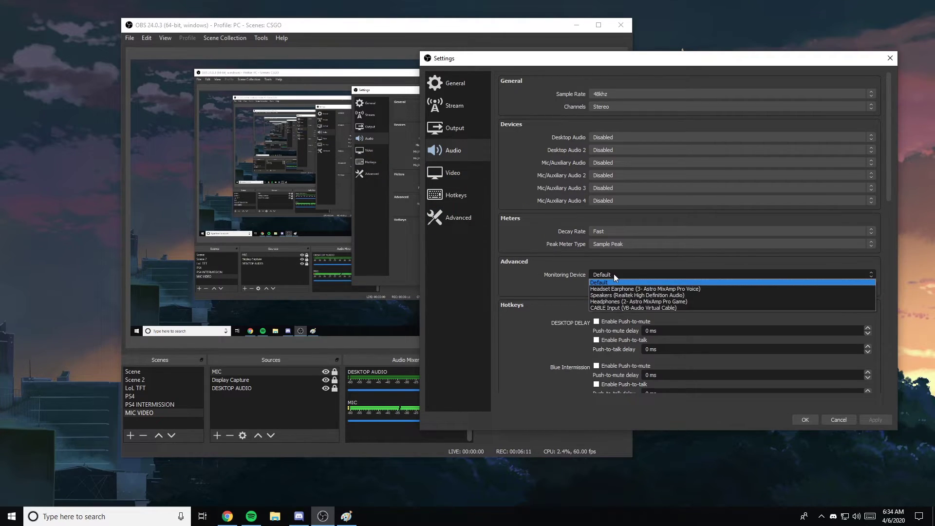
pyautogui.click(684, 288)
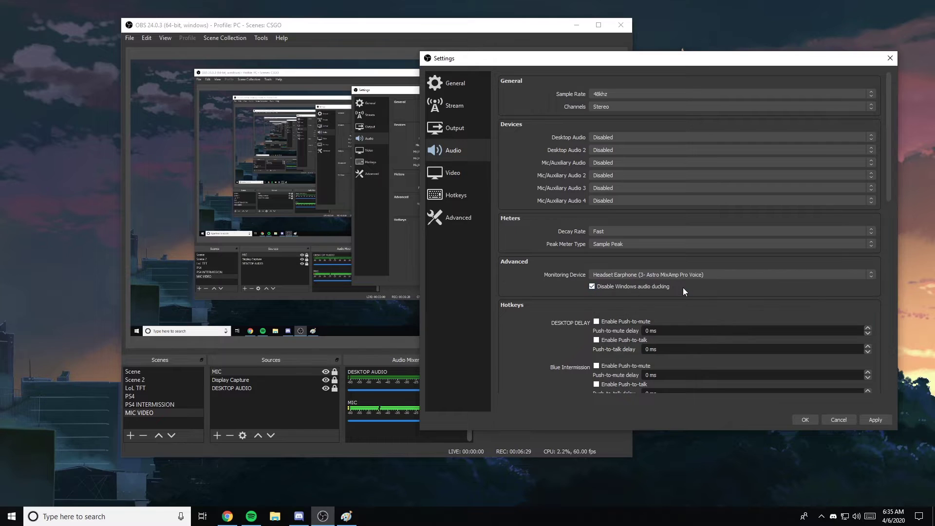
pyautogui.click(669, 275)
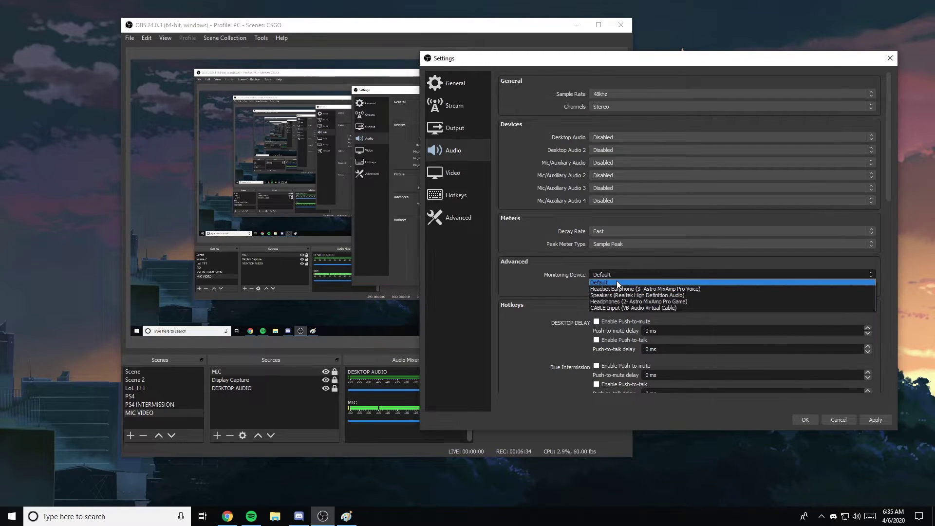
pyautogui.click(617, 281)
pyautogui.click(635, 274)
pyautogui.click(636, 276)
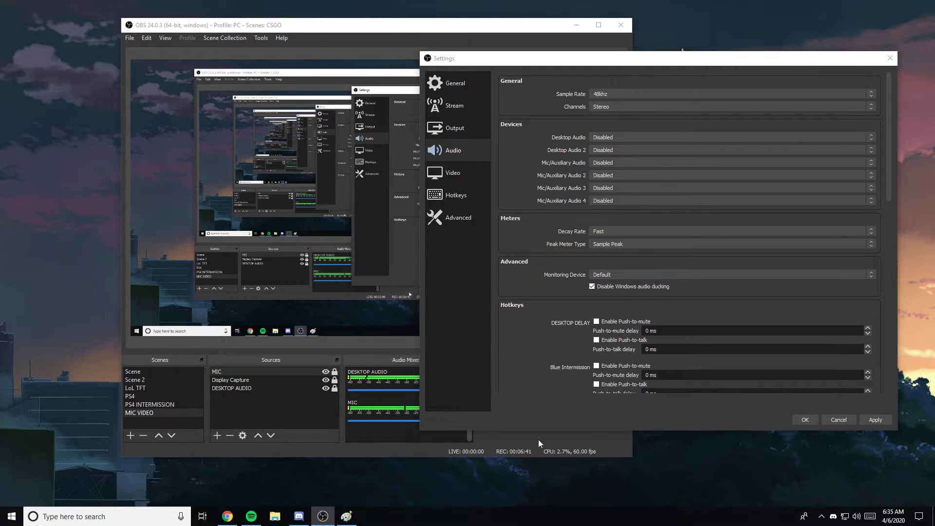
pyautogui.click(886, 422)
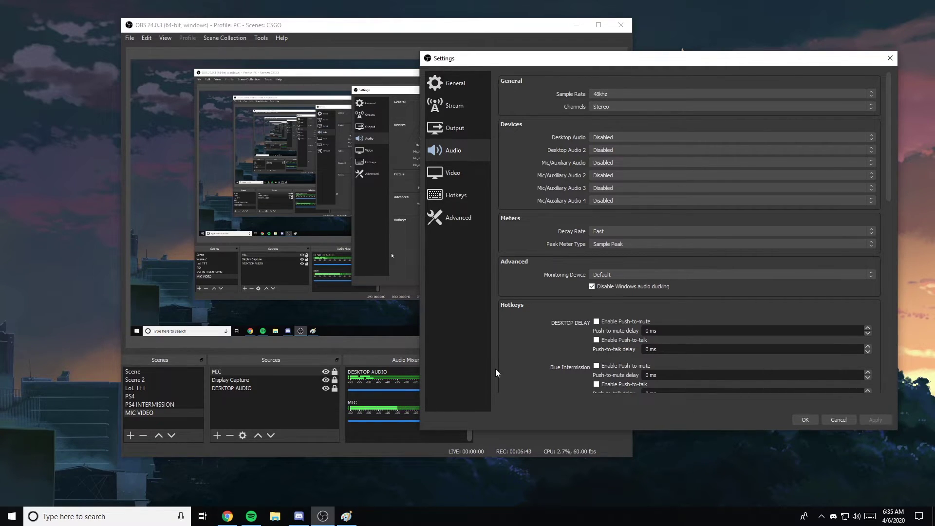
# Set MIC's audio monitoring to Monitor and Output in Advanced Audio Properties
pyautogui.click(801, 419)
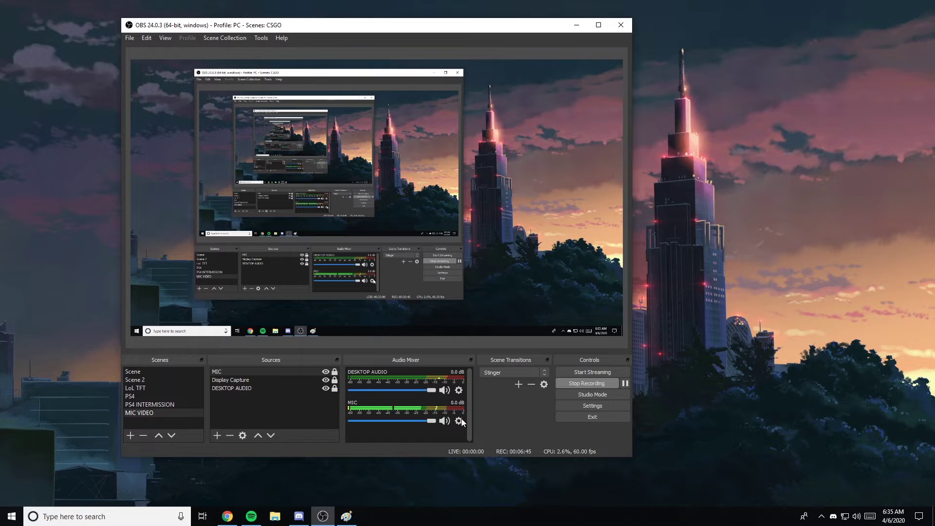
pyautogui.click(458, 389)
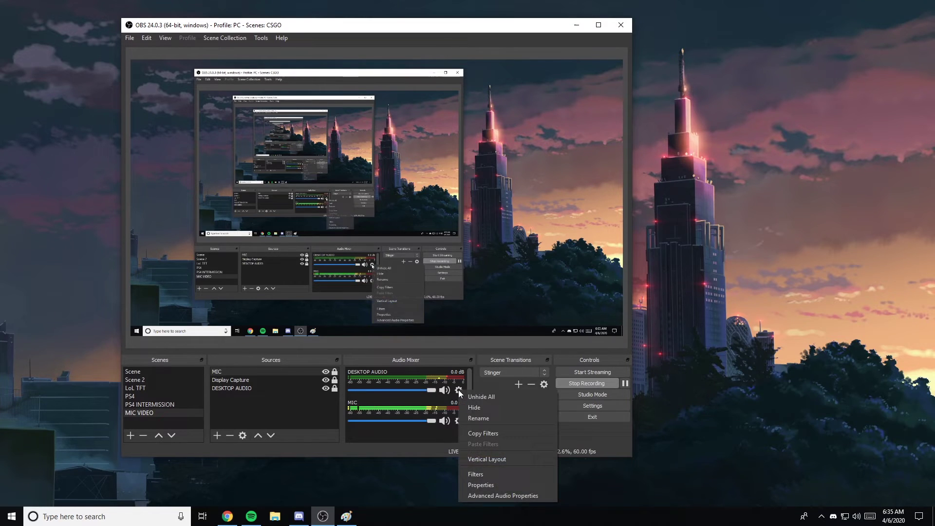
pyautogui.click(458, 422)
pyautogui.click(458, 422)
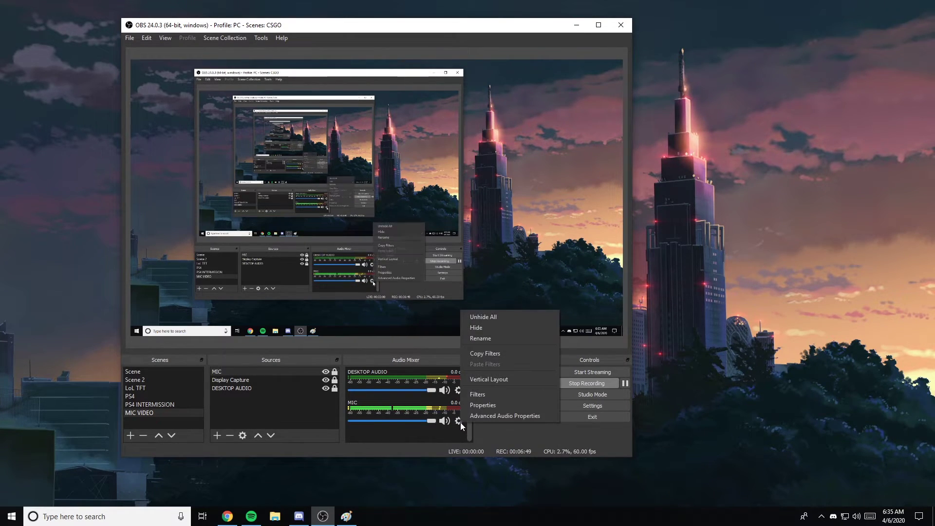
pyautogui.click(460, 422)
pyautogui.click(498, 417)
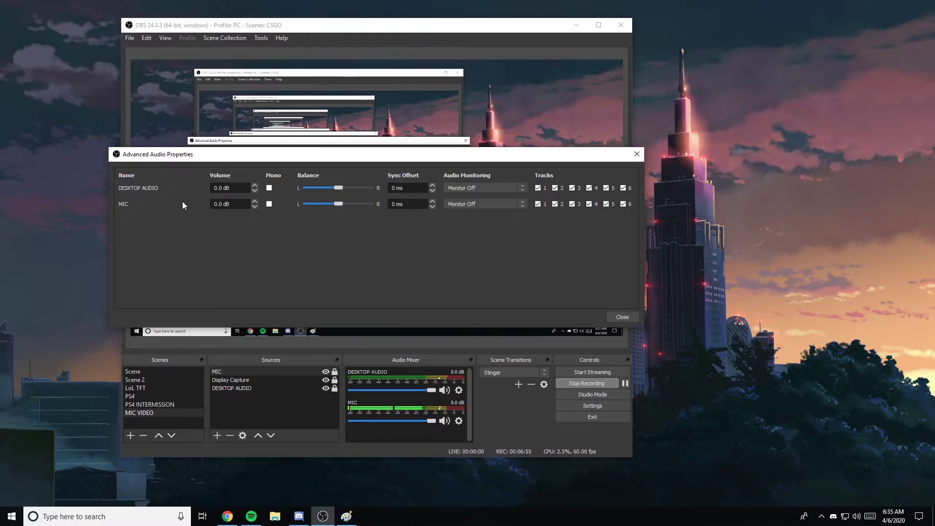
pyautogui.click(475, 205)
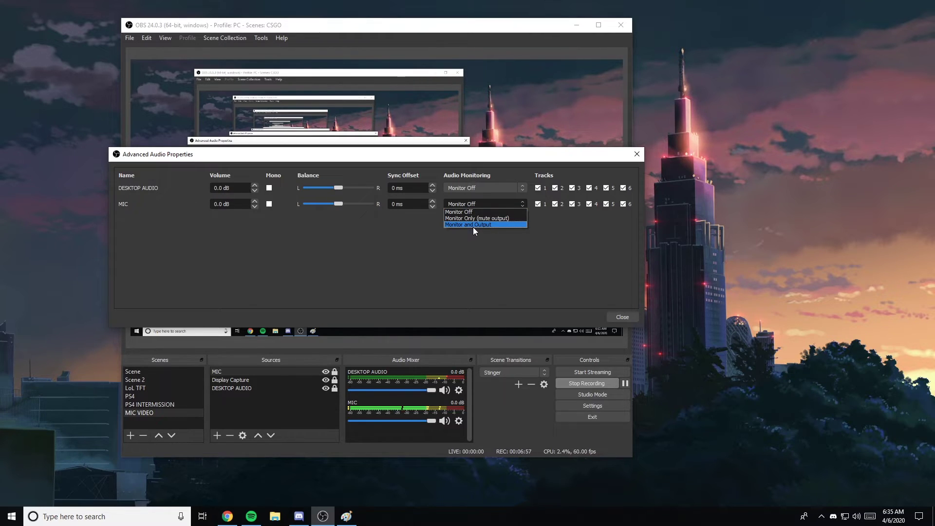
pyautogui.click(497, 225)
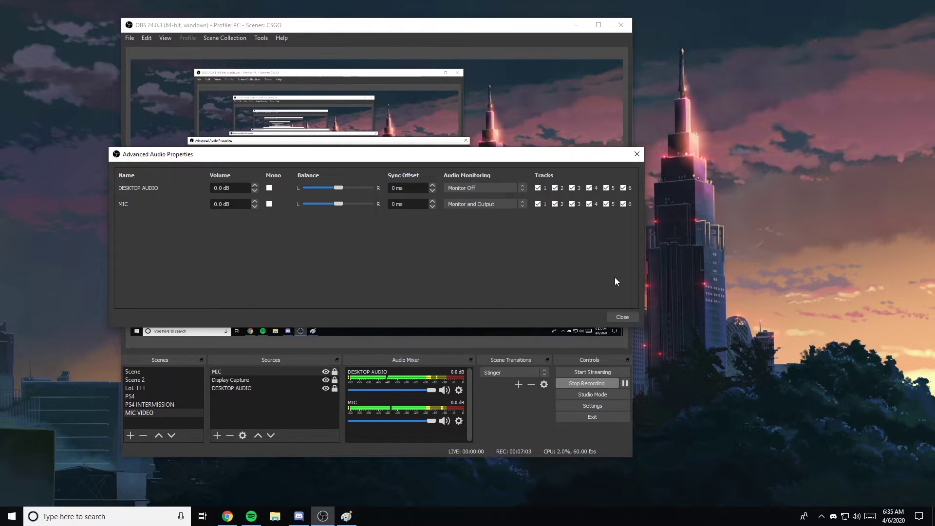
pyautogui.click(635, 155)
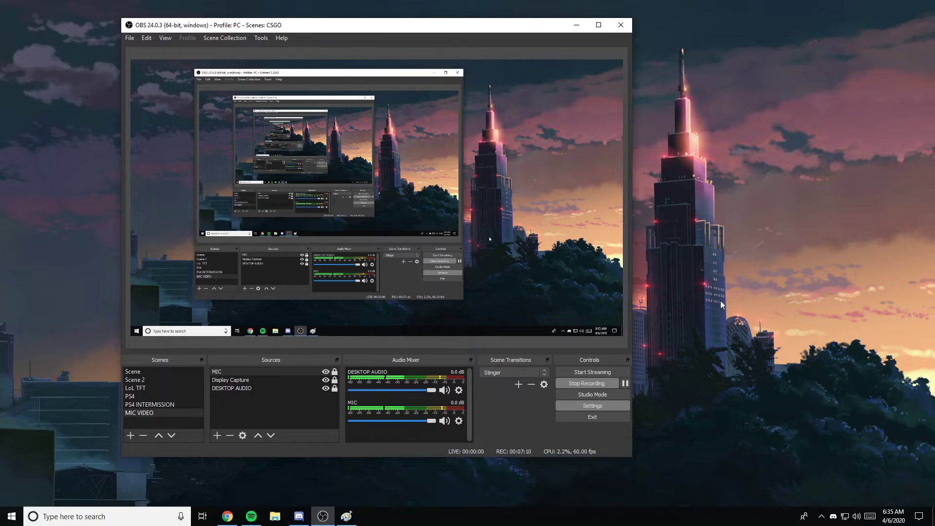
# Set the Audio monitoring device to CABLE Input (VB-Audio Virtual Cable), apply, and close Settings
pyautogui.click(593, 406)
pyautogui.click(171, 147)
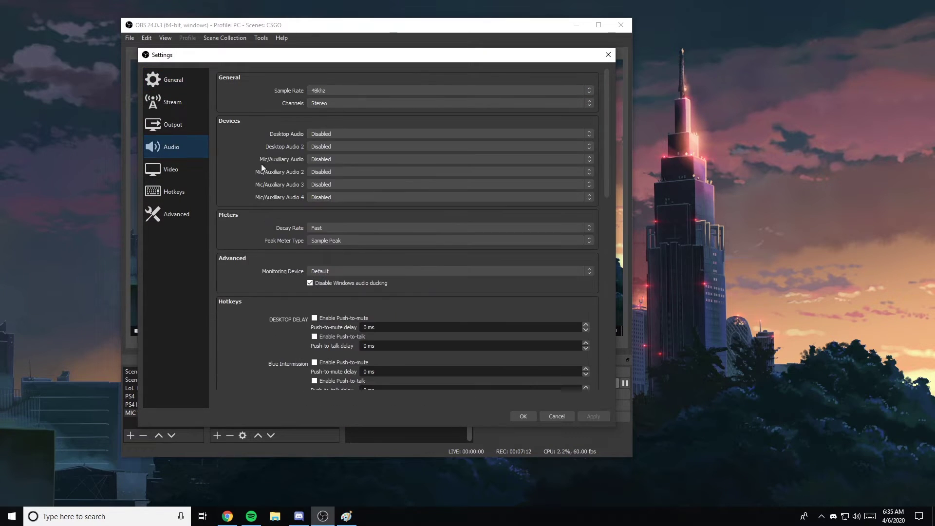
pyautogui.click(365, 271)
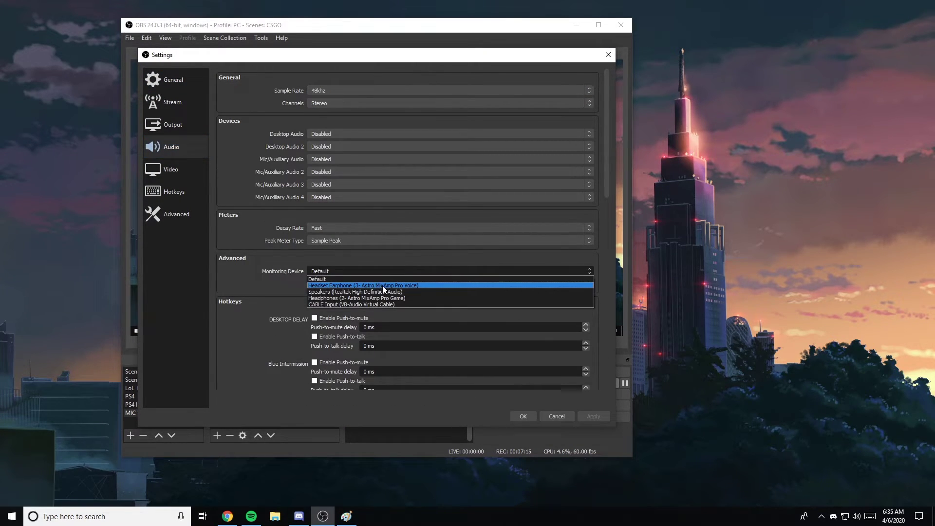
pyautogui.click(403, 304)
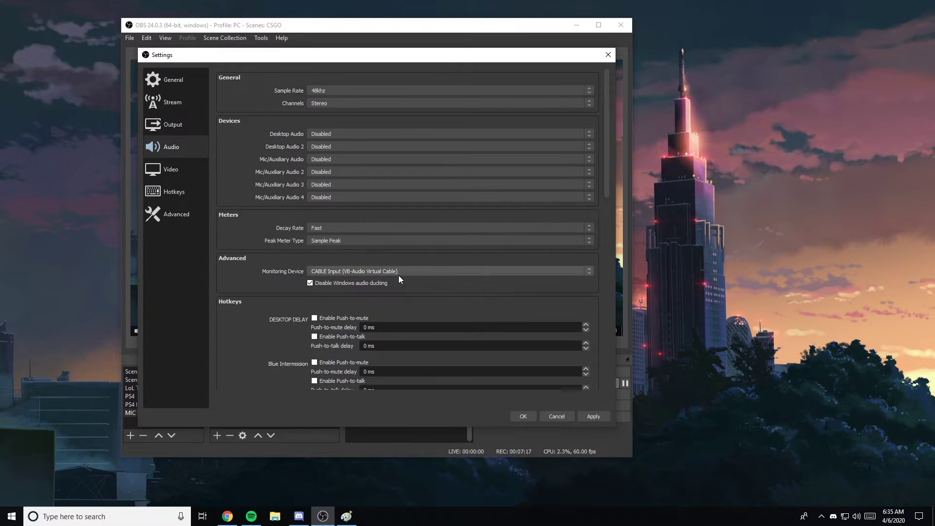
pyautogui.click(592, 416)
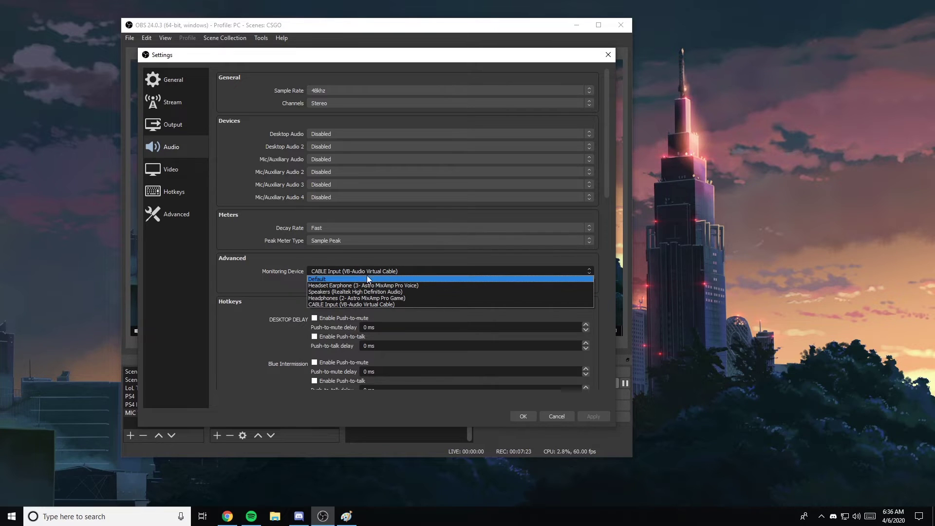
pyautogui.click(367, 274)
pyautogui.click(364, 272)
pyautogui.click(379, 271)
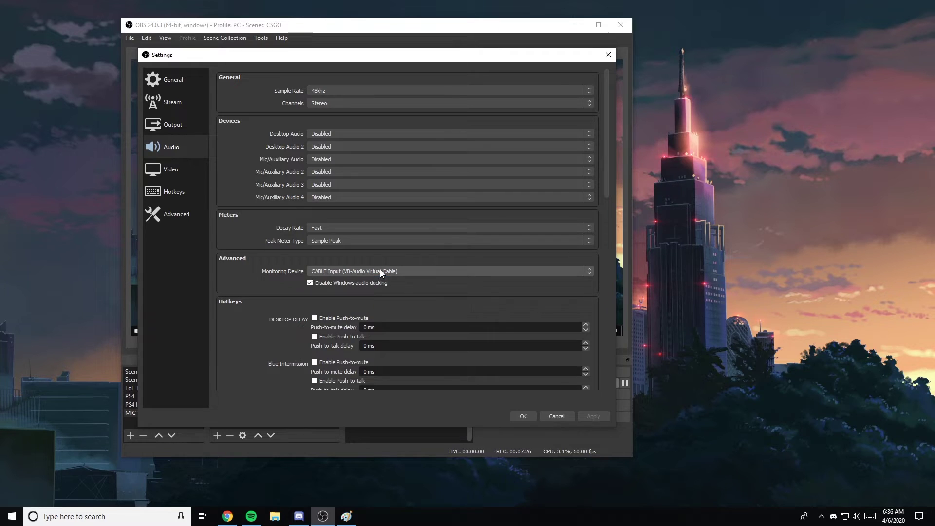
pyautogui.click(327, 272)
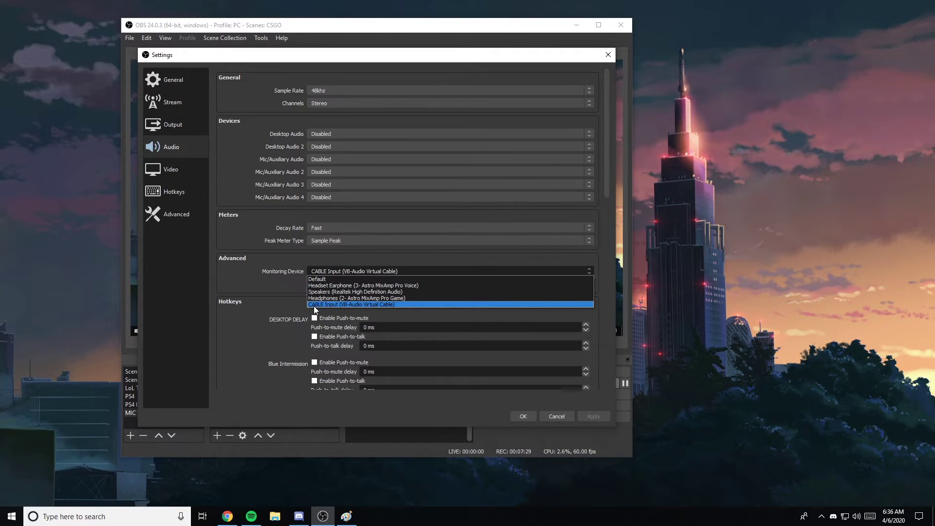
pyautogui.click(361, 305)
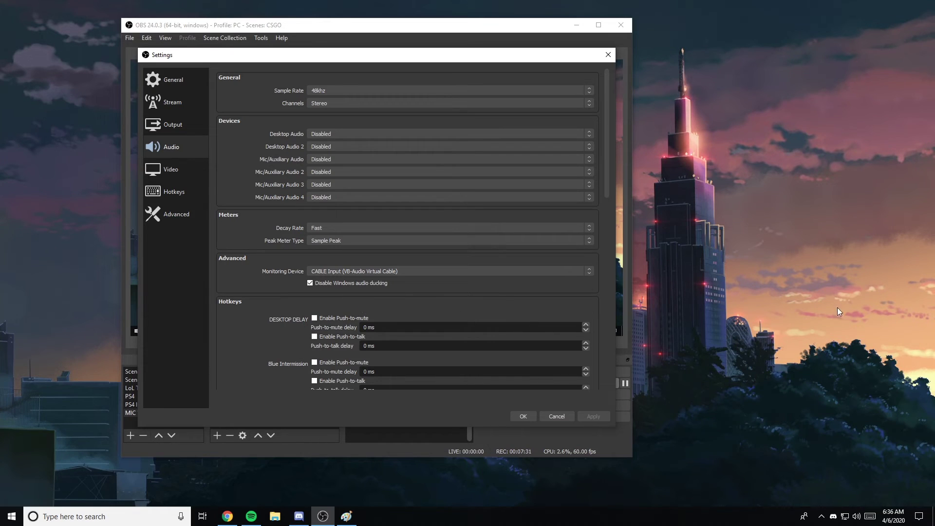
pyautogui.click(523, 416)
# In the Paint diagram, underline Virtual Audio Cable and Discord and draw an OBS-to-cable arrow
pyautogui.hotkey('alt', 'Tab')
pyautogui.moveTo(779, 98)
pyautogui.mouseDown()
pyautogui.moveTo(591, 100)
pyautogui.moveTo(722, 100)
pyautogui.mouseUp()
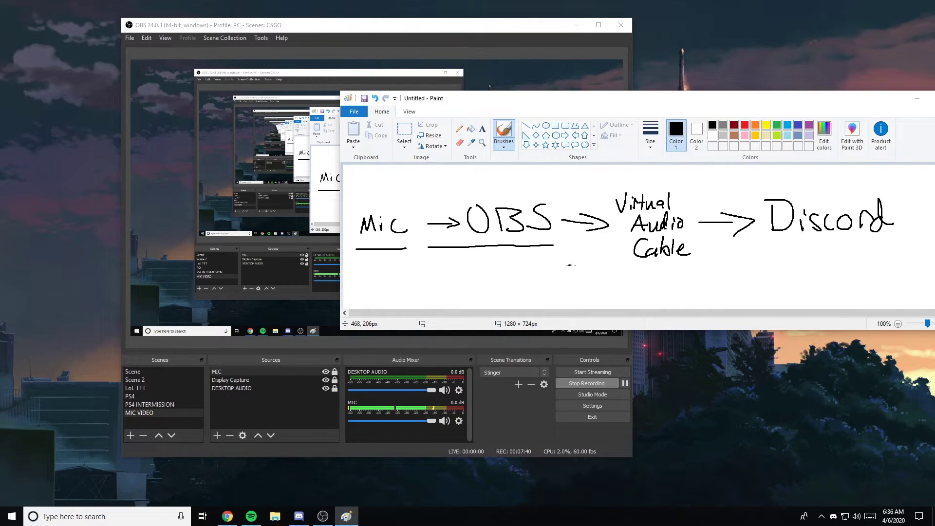
pyautogui.moveTo(569, 265); pyautogui.dragTo(697, 273)
pyautogui.moveTo(514, 199)
pyautogui.mouseDown()
pyautogui.moveTo(587, 175)
pyautogui.moveTo(613, 189)
pyautogui.mouseUp()
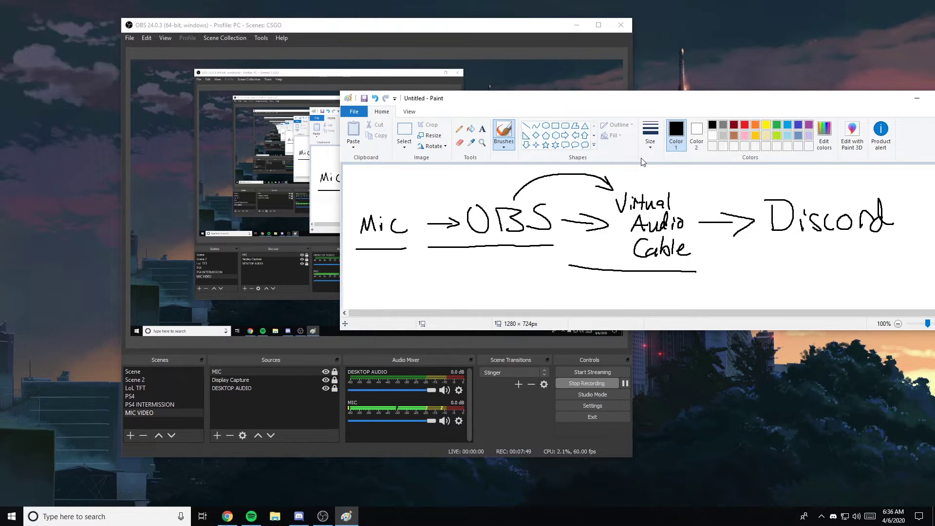
pyautogui.moveTo(778, 250); pyautogui.dragTo(872, 258)
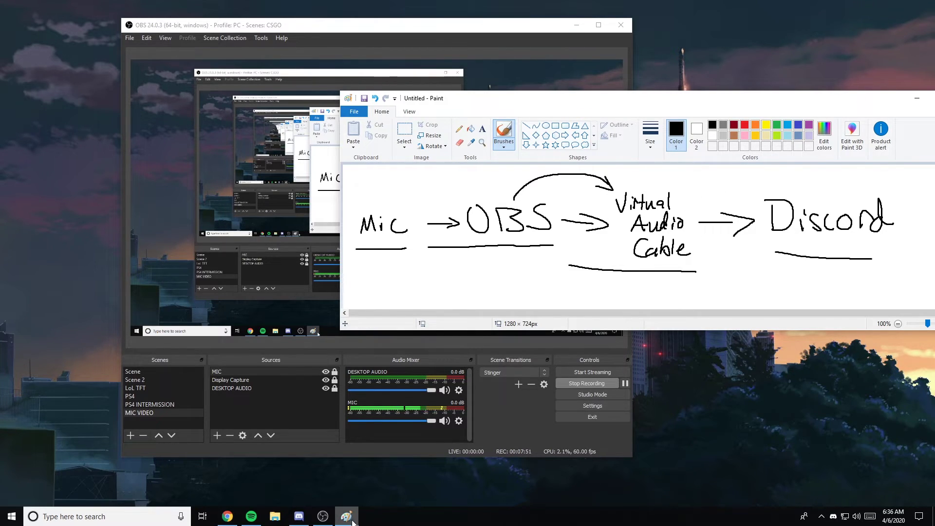
# Arrange Discord's voice settings and the Paint diagram side by side on screen
pyautogui.click(299, 516)
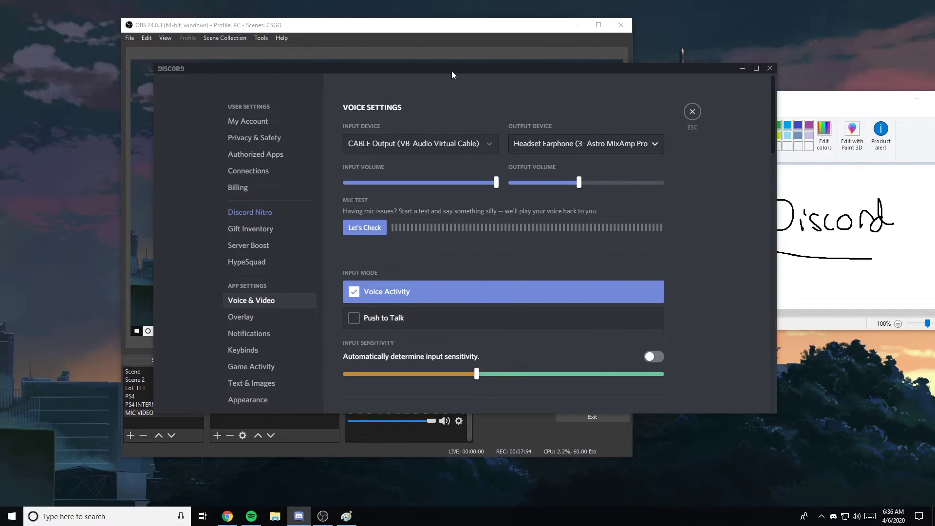
pyautogui.moveTo(451, 71); pyautogui.dragTo(622, 75)
pyautogui.click(500, 27)
pyautogui.click(577, 25)
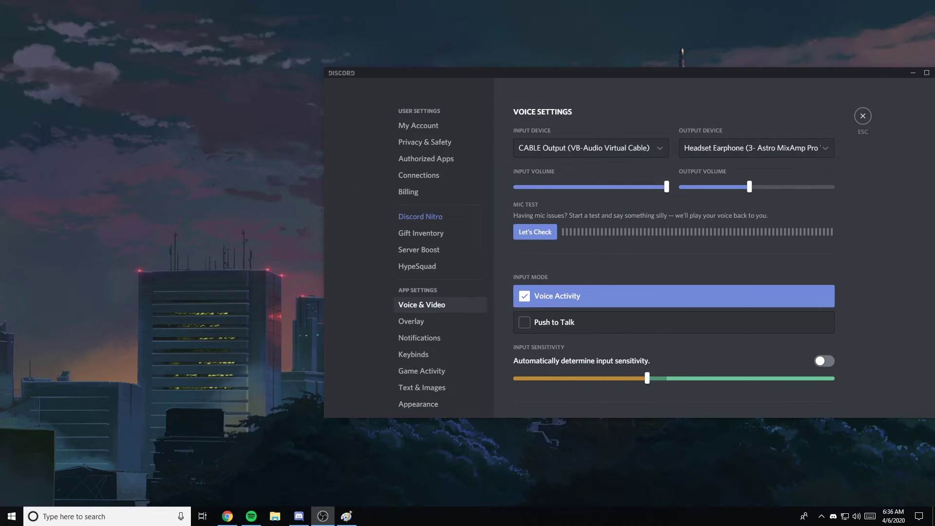
pyautogui.moveTo(628, 73); pyautogui.dragTo(498, 63)
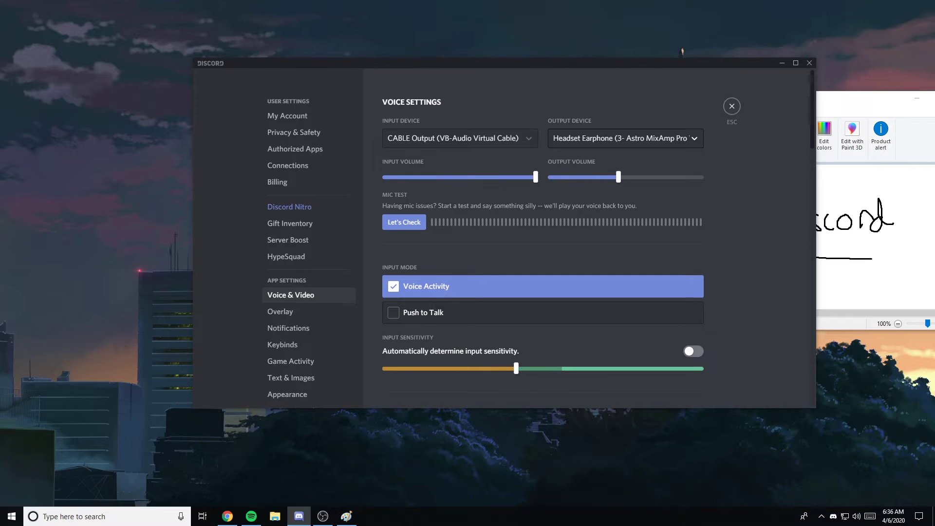
pyautogui.moveTo(865, 100); pyautogui.dragTo(624, 117)
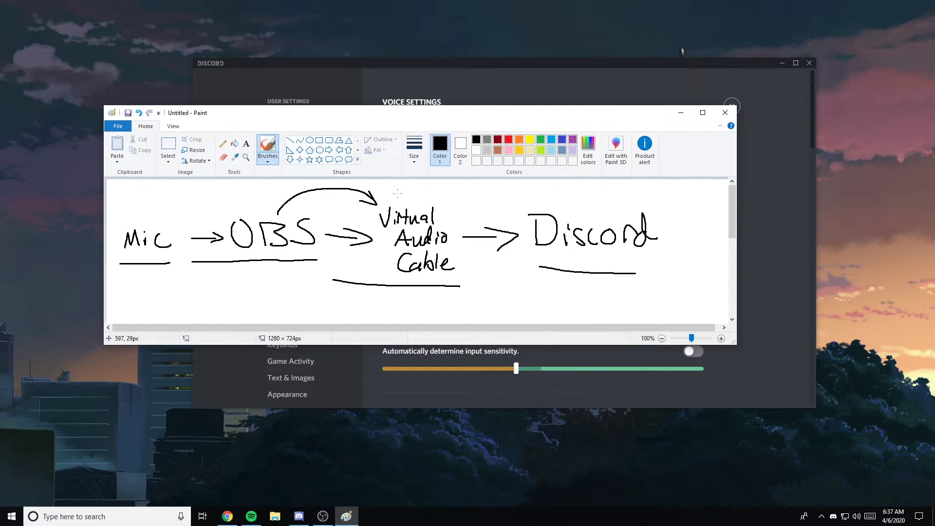
# Draw a curved arrow from Virtual Audio Cable to Discord, undoing a stray circle, then minimize Paint
pyautogui.moveTo(385, 198)
pyautogui.mouseDown()
pyautogui.moveTo(487, 214)
pyautogui.moveTo(386, 185)
pyautogui.mouseUp()
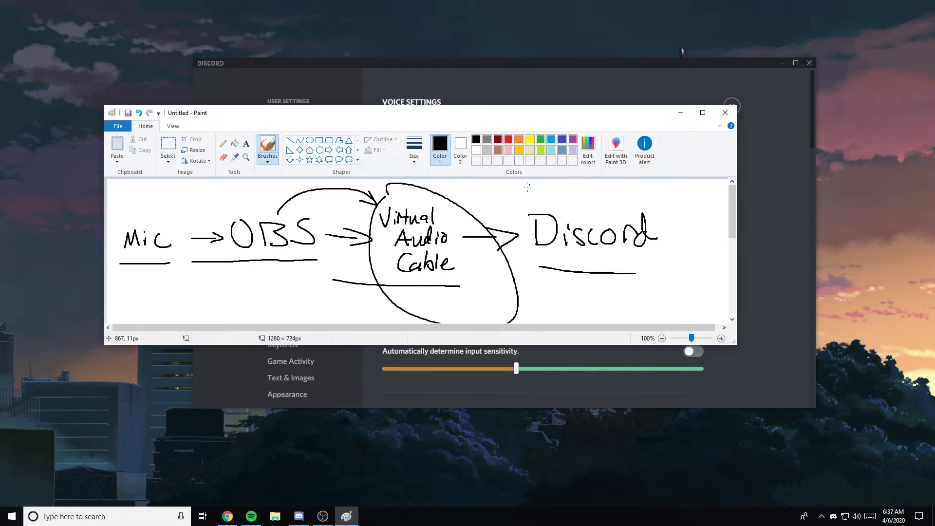
pyautogui.hotkey('ctrl', 'z')
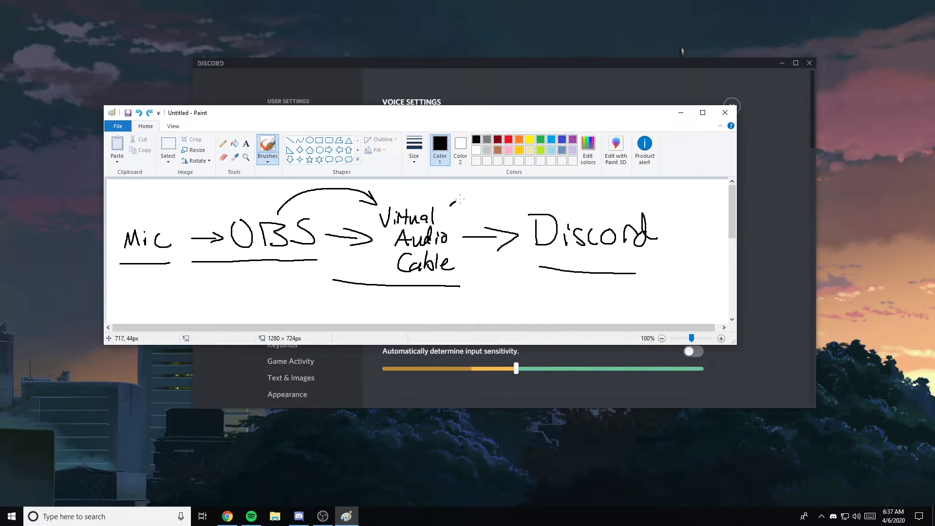
pyautogui.moveTo(451, 205)
pyautogui.mouseDown()
pyautogui.moveTo(553, 201)
pyautogui.moveTo(524, 207)
pyautogui.mouseUp()
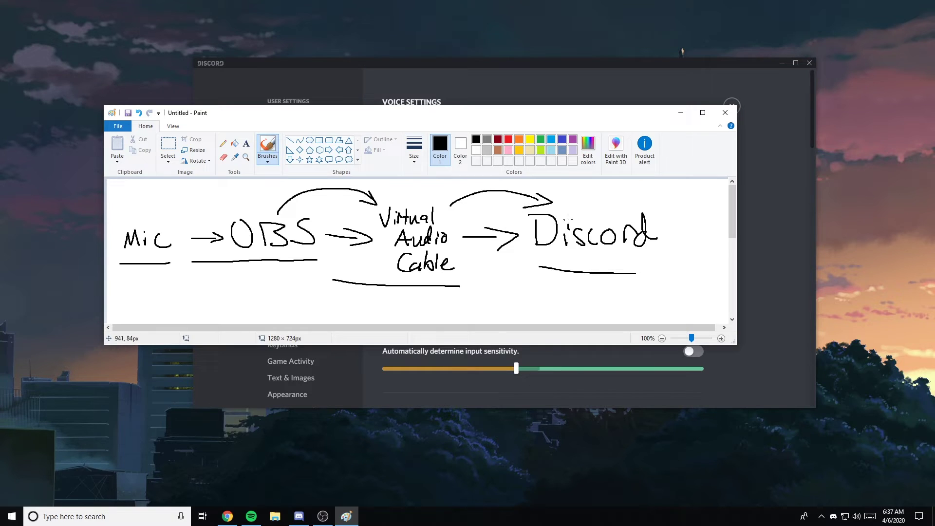
pyautogui.click(681, 113)
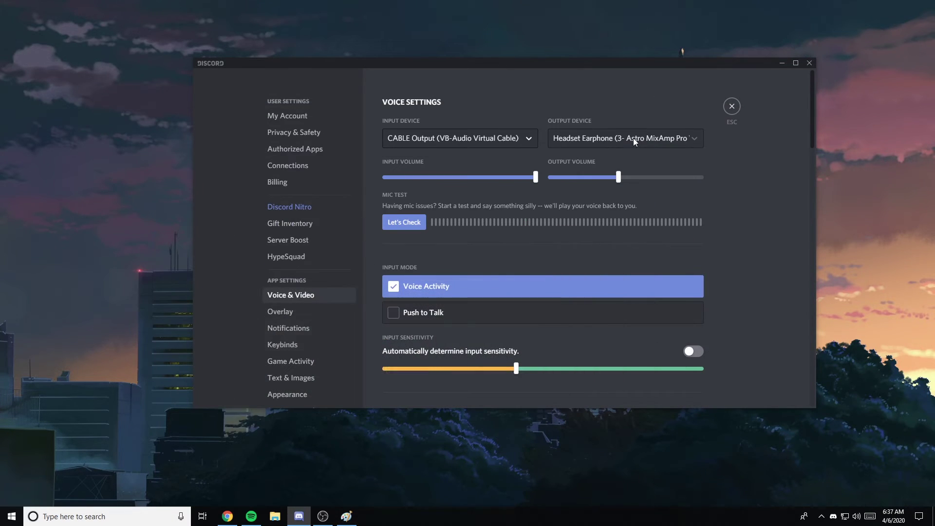
# Try Default, then the ATR USB microphone as voice input, running and stopping a mic test
pyautogui.click(520, 138)
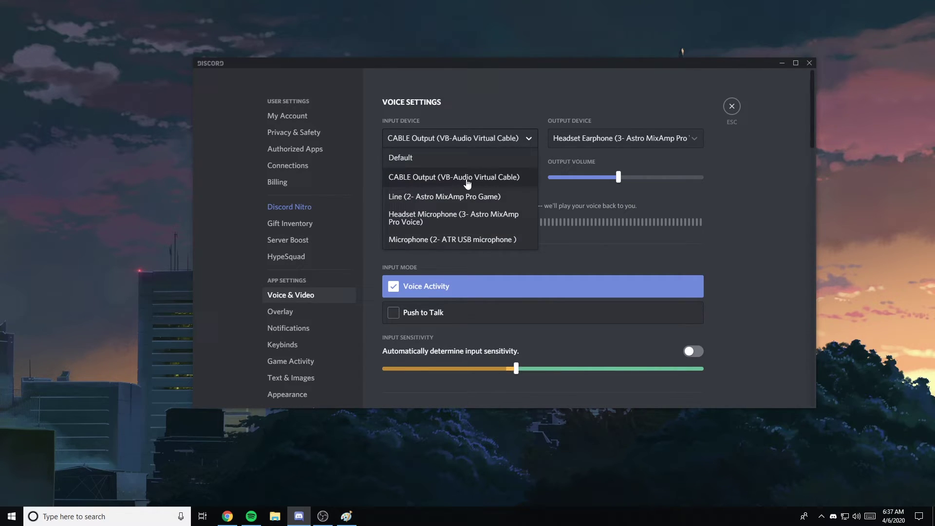
pyautogui.click(438, 159)
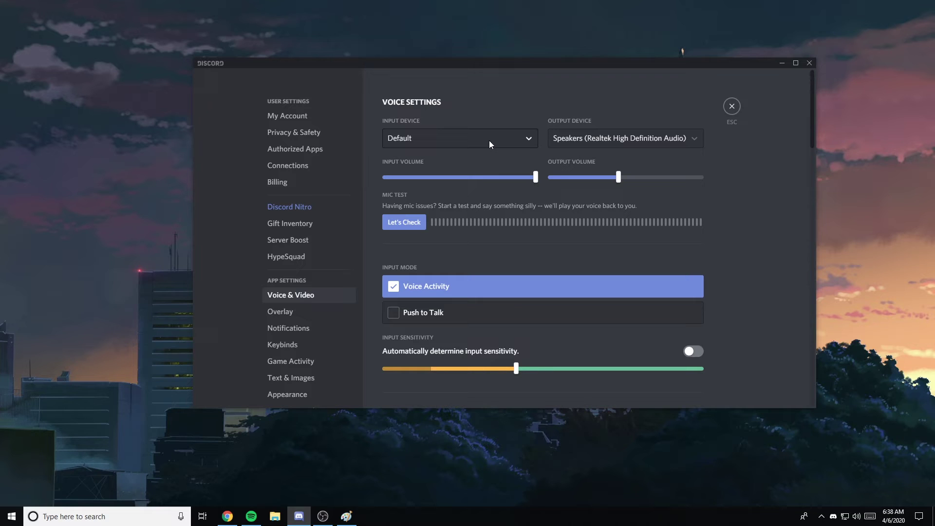
pyautogui.moveTo(407, 64); pyautogui.dragTo(381, 66)
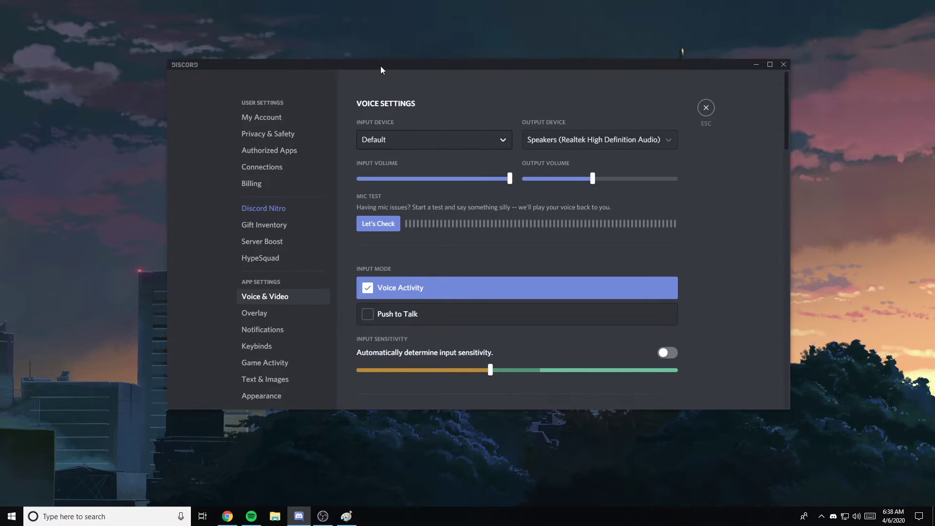
pyautogui.click(417, 139)
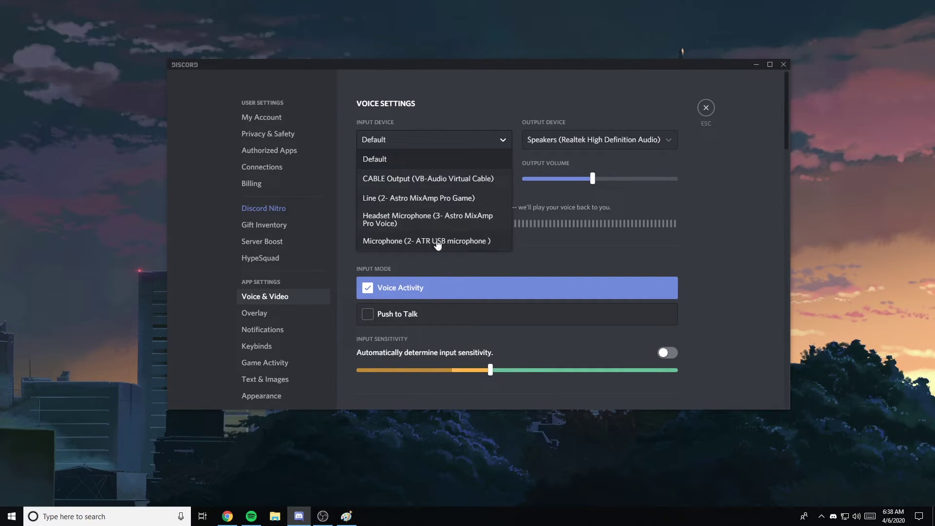
pyautogui.click(402, 138)
pyautogui.click(398, 140)
pyautogui.click(439, 250)
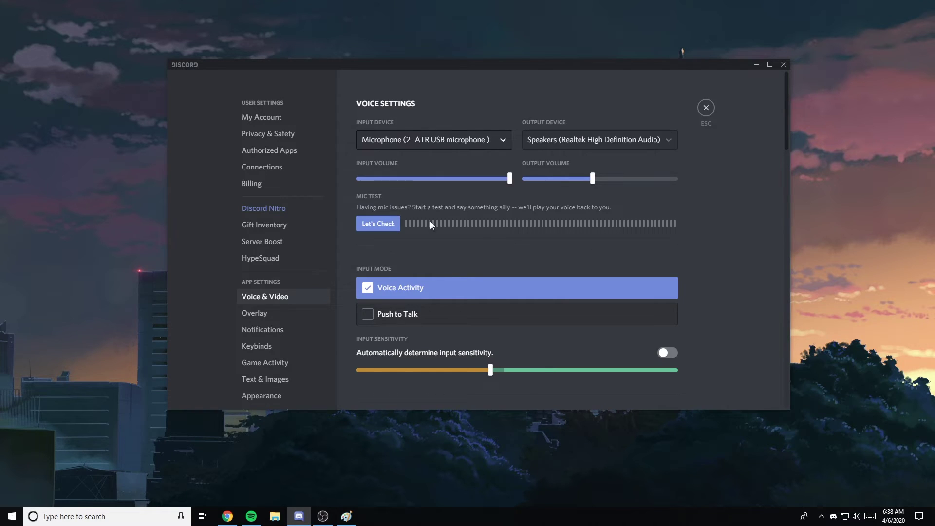
pyautogui.click(390, 226)
pyautogui.click(393, 228)
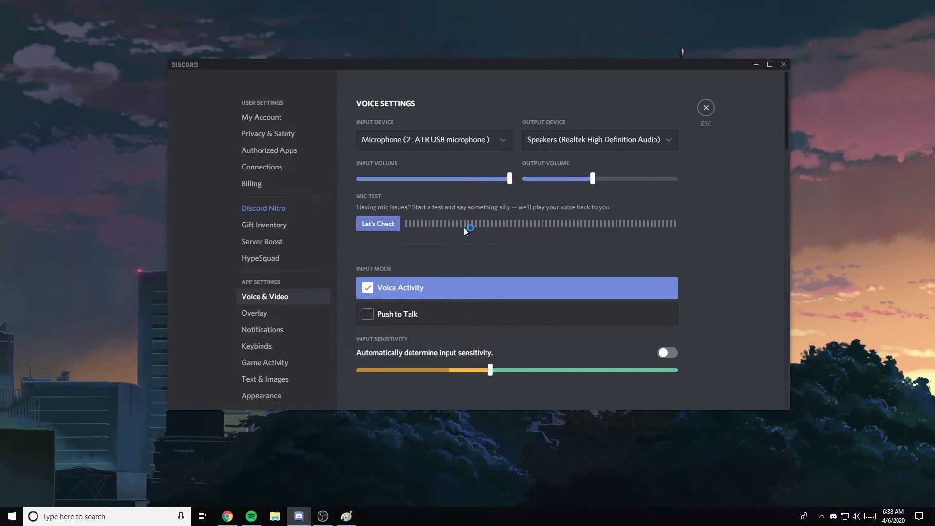
# Test CABLE Output (VB-Audio Virtual Cable) as voice input, leaving it selected with the test stopped
pyautogui.click(437, 142)
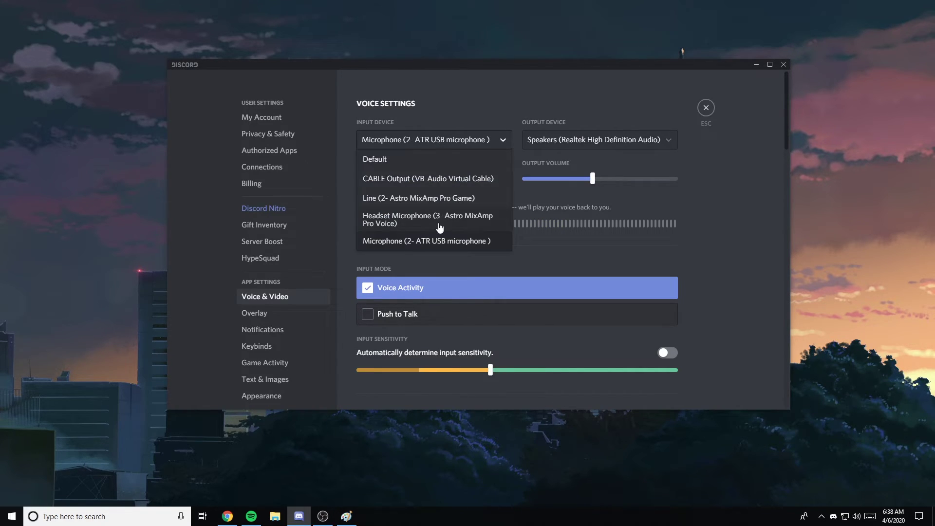
pyautogui.click(445, 179)
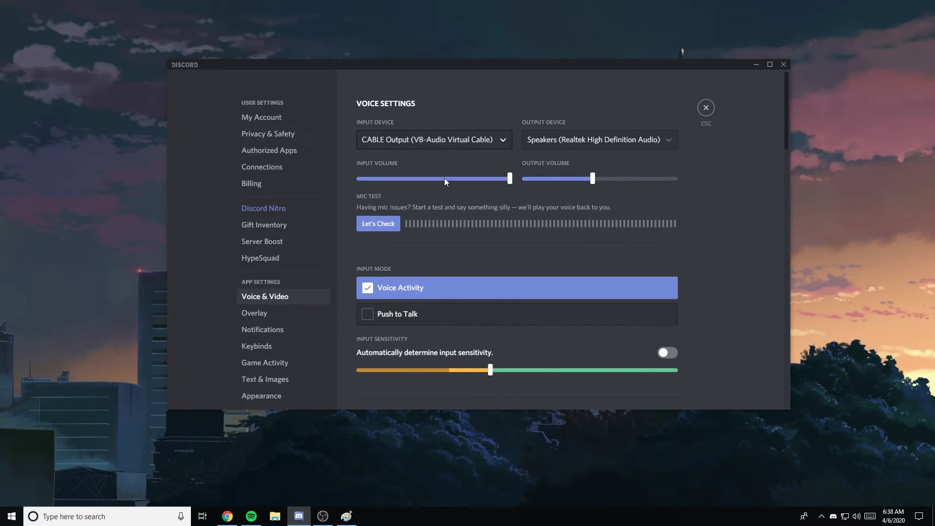
pyautogui.click(389, 227)
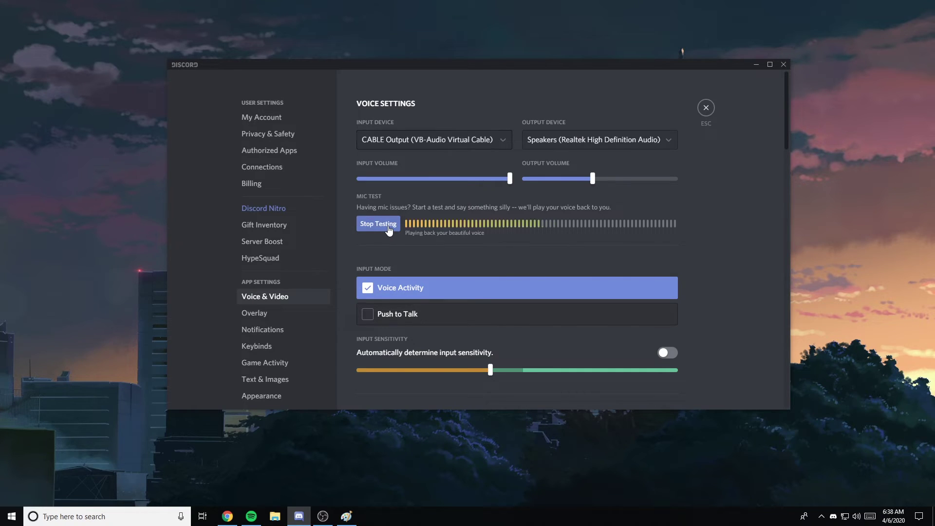
pyautogui.click(431, 140)
pyautogui.click(428, 241)
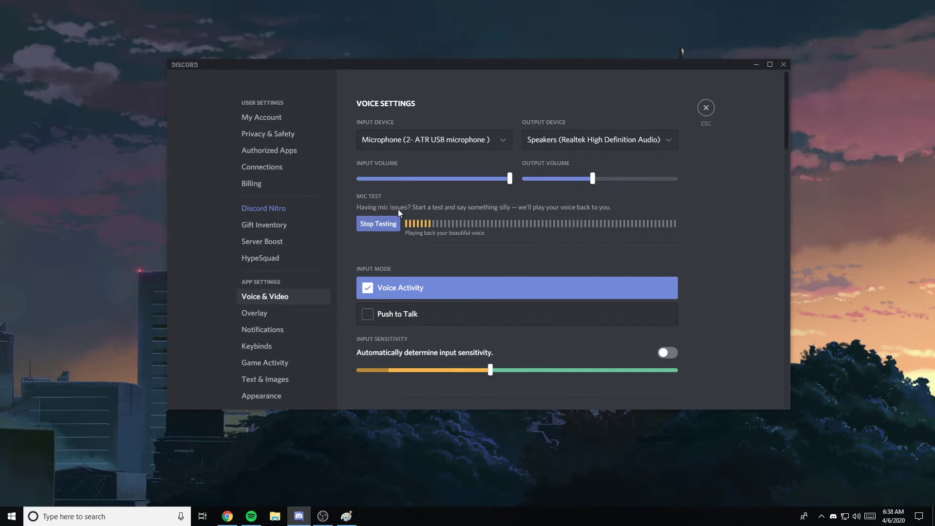
pyautogui.click(436, 141)
pyautogui.click(428, 180)
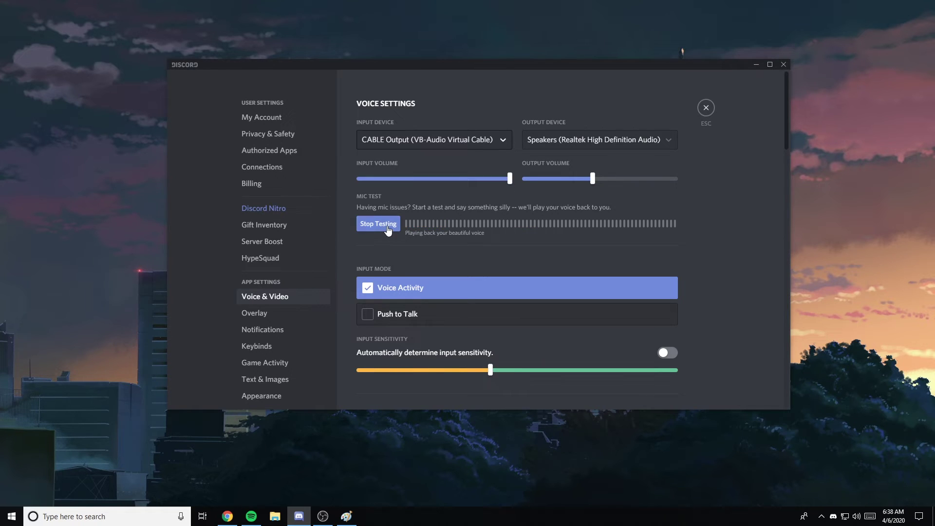
pyautogui.click(389, 227)
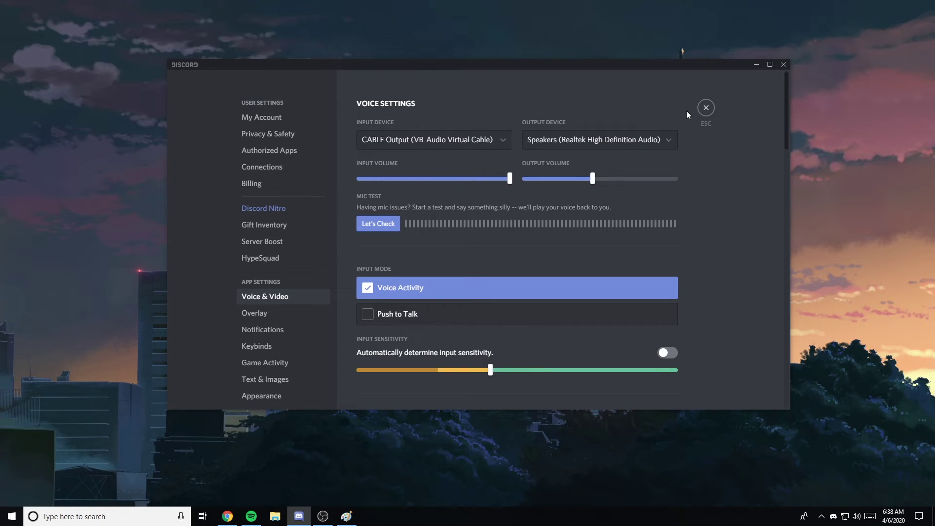
# Return to OBS, centre its window, and browse the Scene Collection and Tools menus
pyautogui.hotkey('alt', 'Tab')
pyautogui.moveTo(553, 38); pyautogui.dragTo(392, 35)
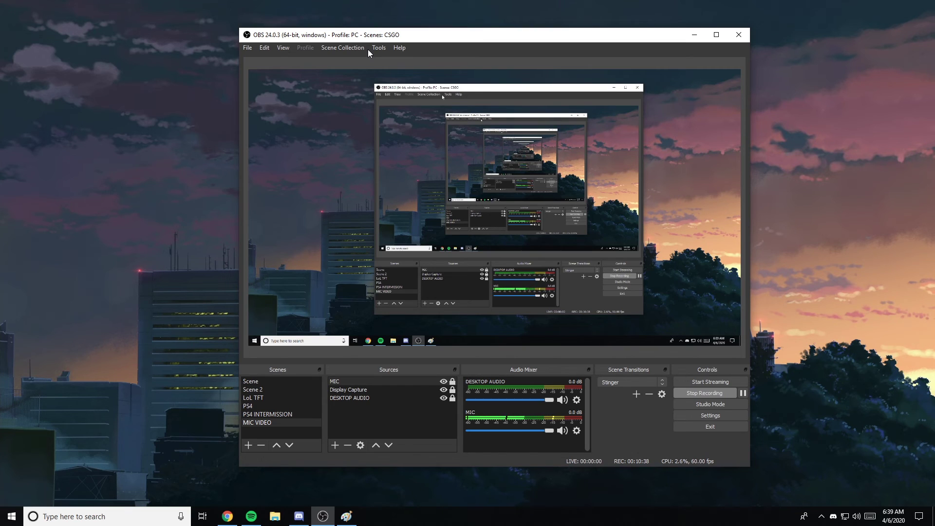
pyautogui.click(349, 47)
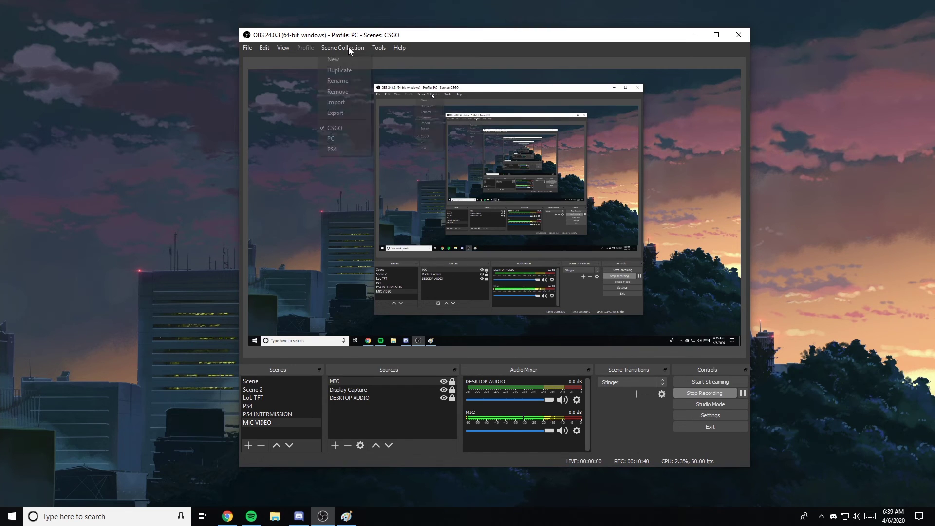
pyautogui.click(379, 48)
pyautogui.click(380, 48)
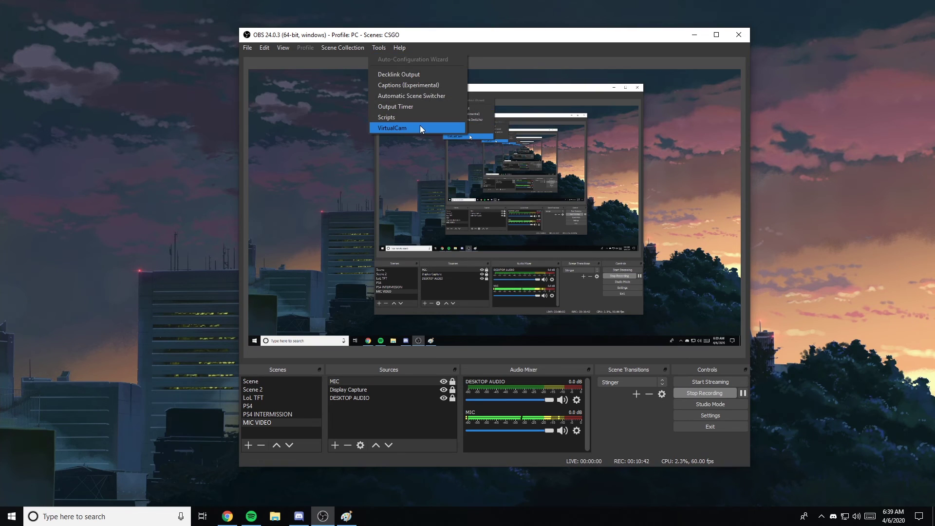
pyautogui.click(420, 125)
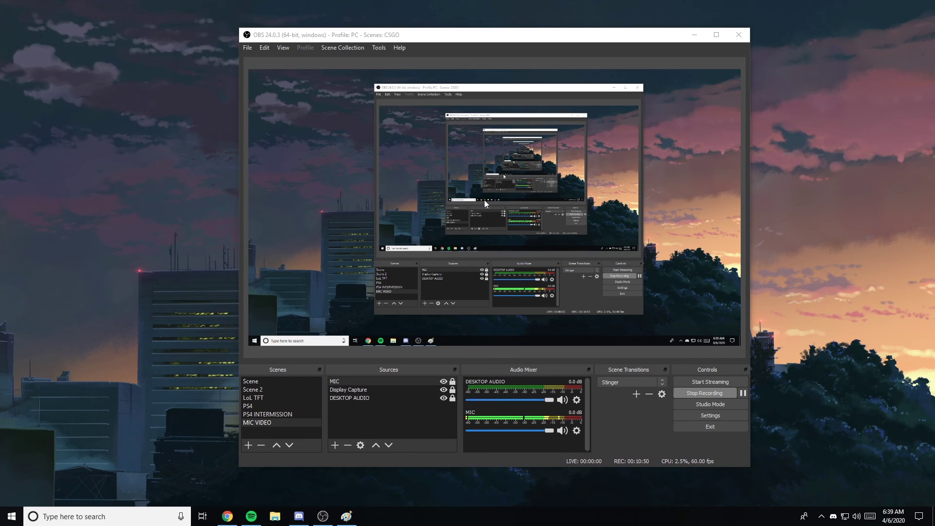
pyautogui.click(299, 516)
pyautogui.scroll(-5, 688, 265)
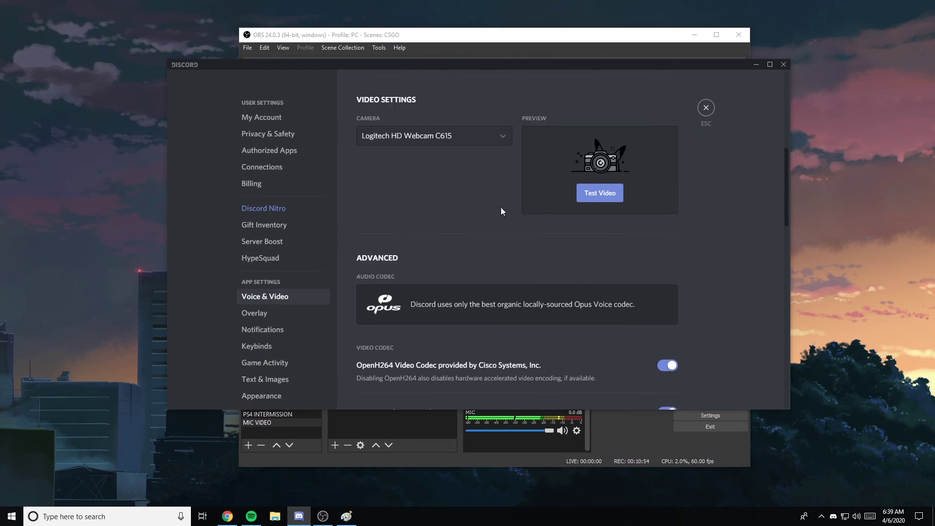
pyautogui.click(462, 210)
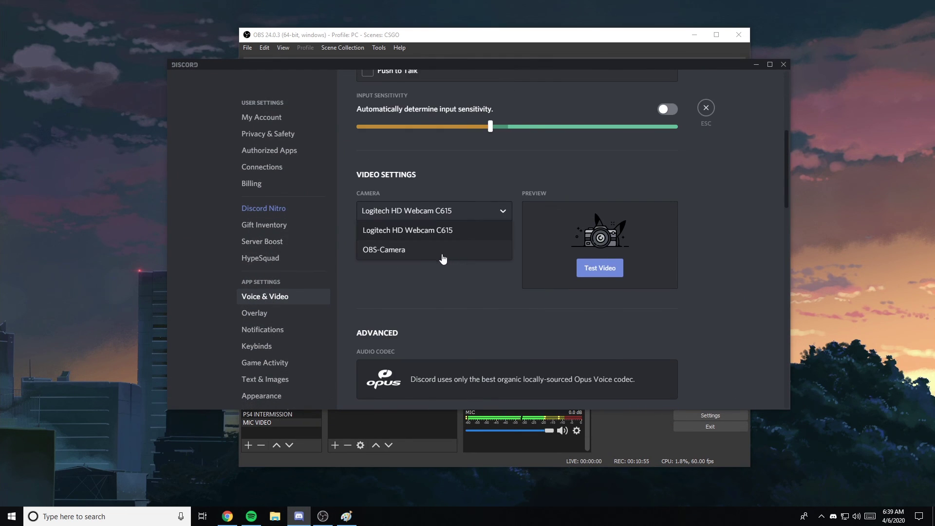
pyautogui.click(403, 251)
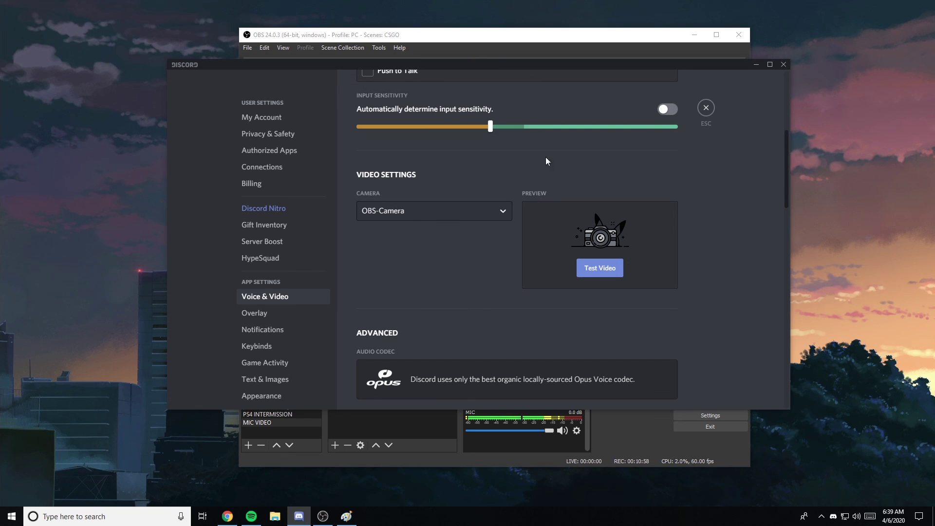
pyautogui.click(492, 210)
pyautogui.click(428, 229)
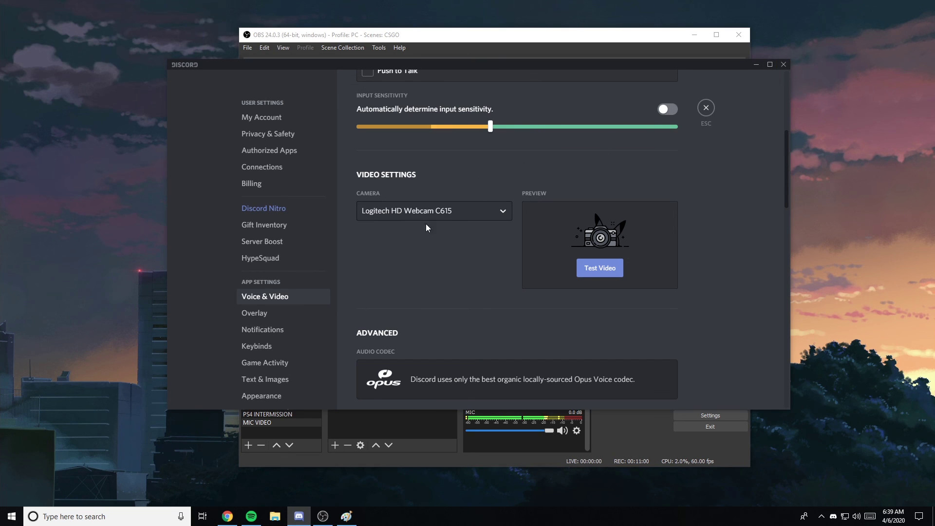
pyautogui.click(757, 65)
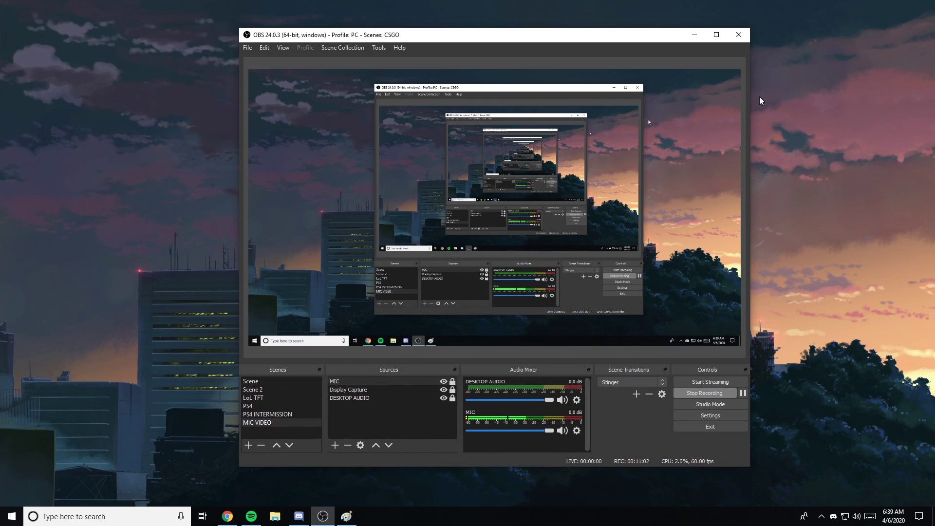